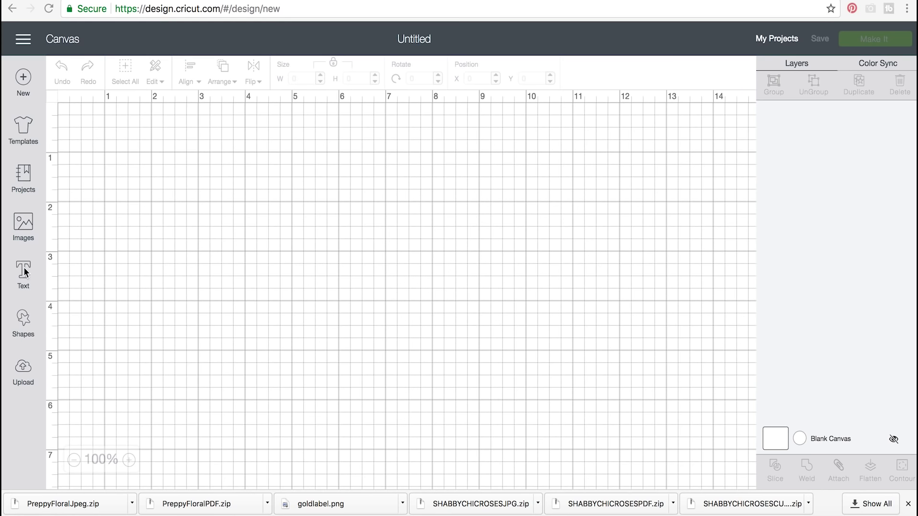
Step: Add a square from Shapes and drag it to the canvas top-left
{"action": "left_click", "coordinate": [25, 321]}
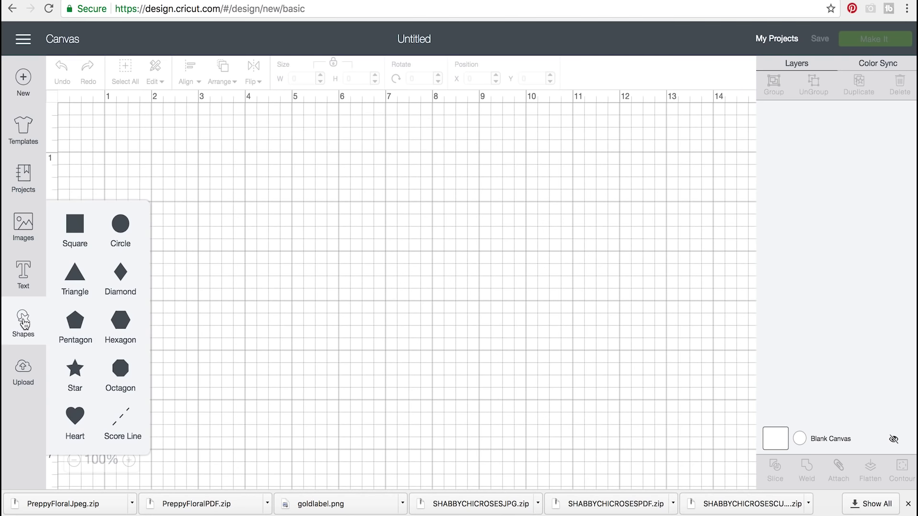
{"action": "left_click", "coordinate": [76, 225]}
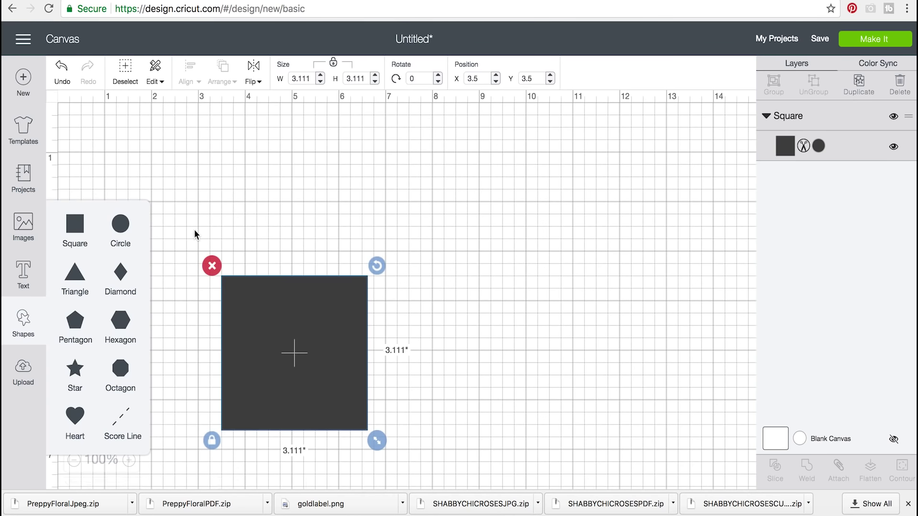
{"action": "left_click_drag", "start_coordinate": [264, 311], "coordinate": [142, 158]}
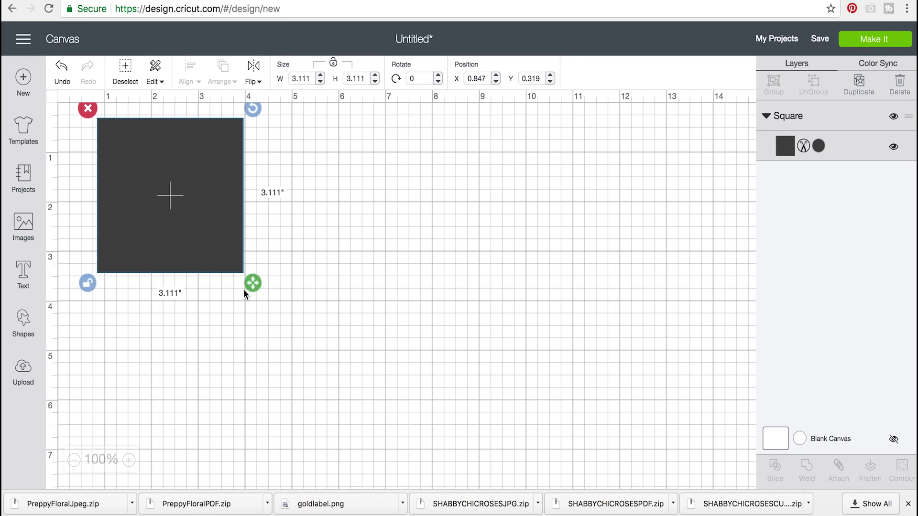
{"action": "left_click_drag", "start_coordinate": [250, 288], "coordinate": [312, 449]}
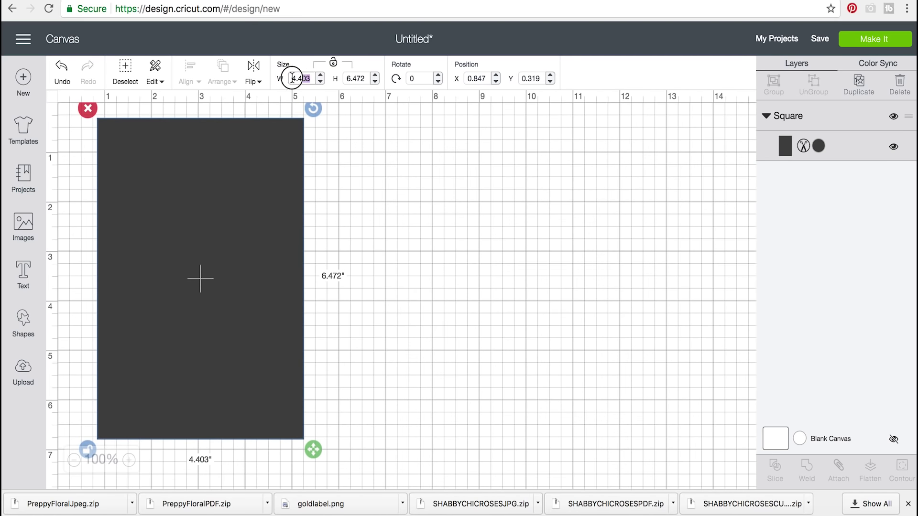
Step: Size the square to W 5.5 in by H 8.5 in and zoom to 75%
{"action": "left_click", "coordinate": [368, 78]}
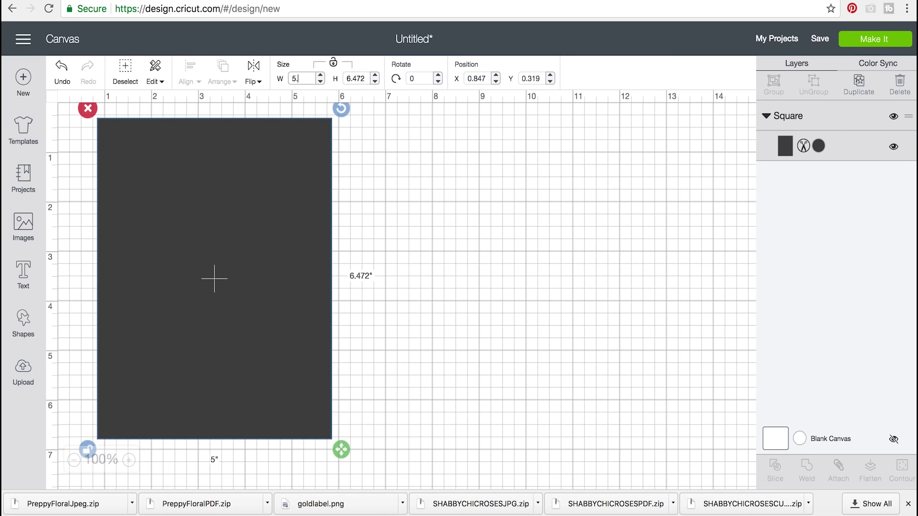
{"action": "left_click", "coordinate": [363, 78]}
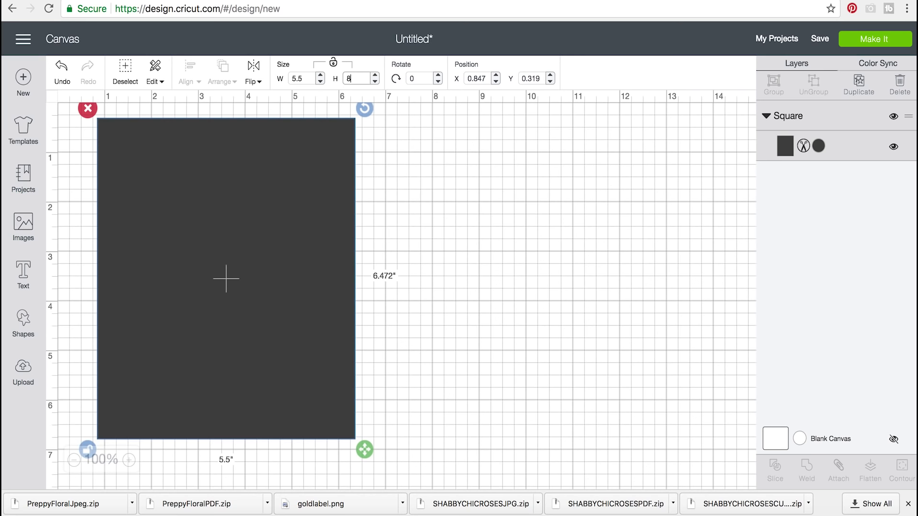
{"action": "key", "text": "Return"}
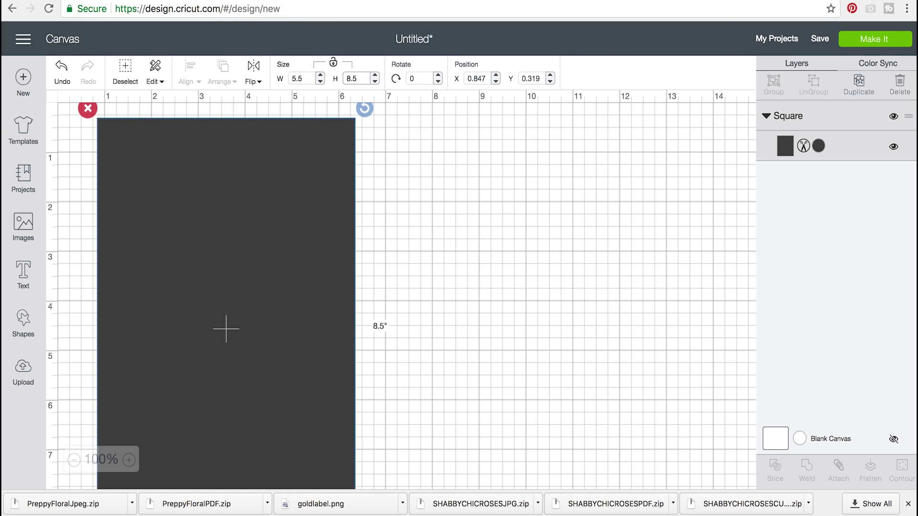
{"action": "scroll", "coordinate": [307, 273], "scroll_direction": "down", "scroll_amount": 3}
{"action": "scroll", "coordinate": [308, 273], "scroll_direction": "up", "scroll_amount": 2}
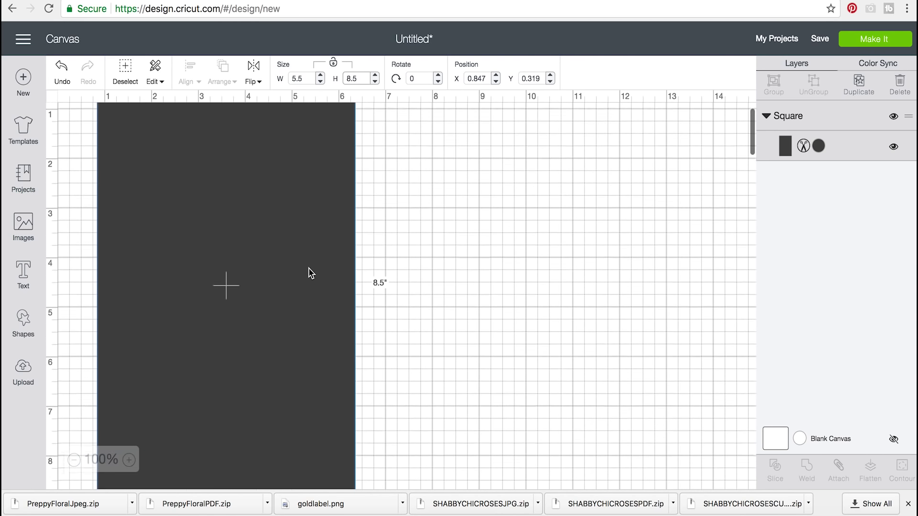
{"action": "left_click", "coordinate": [74, 460]}
{"action": "mouse_move", "coordinate": [174, 271]}
{"action": "left_mouse_down"}
{"action": "mouse_move", "coordinate": [139, 270]}
{"action": "mouse_move", "coordinate": [164, 266]}
{"action": "mouse_move", "coordinate": [342, 302]}
{"action": "mouse_move", "coordinate": [283, 323]}
{"action": "mouse_move", "coordinate": [164, 262]}
{"action": "mouse_move", "coordinate": [156, 269]}
{"action": "left_mouse_up"}
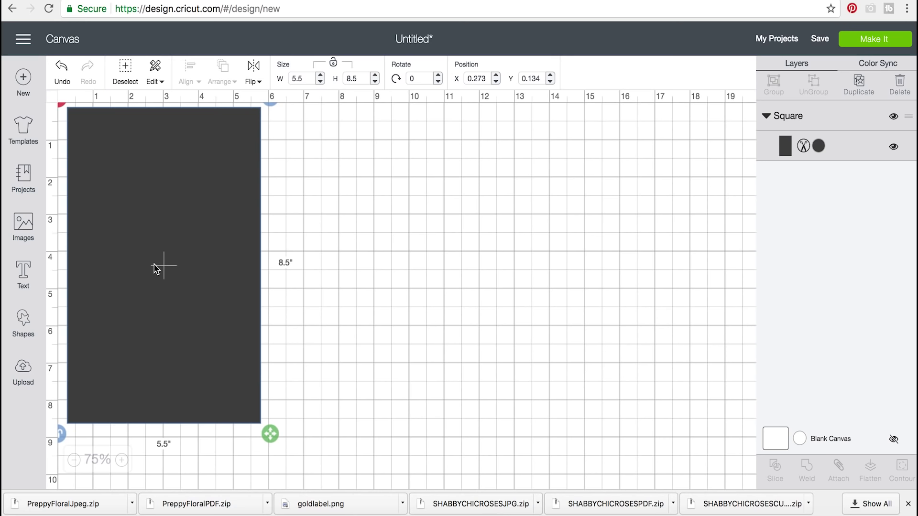
Step: Add a circle, enlarge it to about 2.4 in, and place it top-left on the rectangle
{"action": "left_click", "coordinate": [346, 338]}
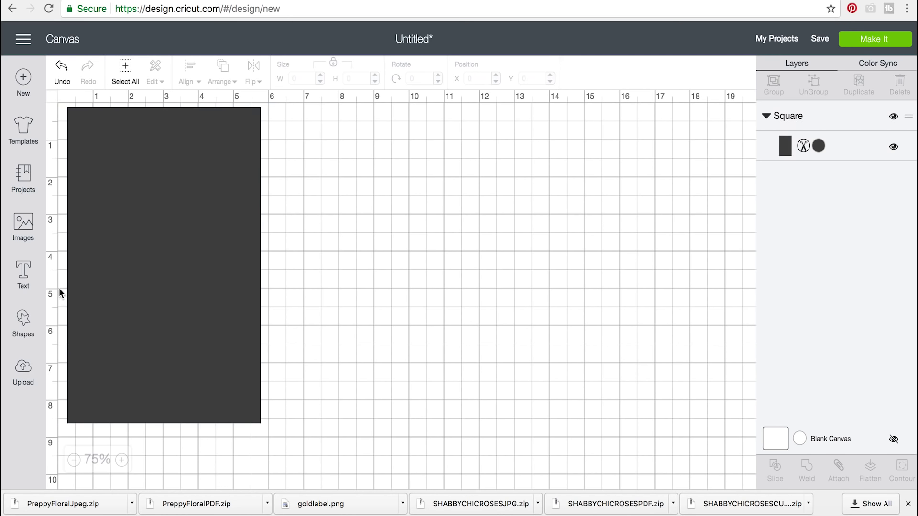
{"action": "left_click", "coordinate": [23, 325]}
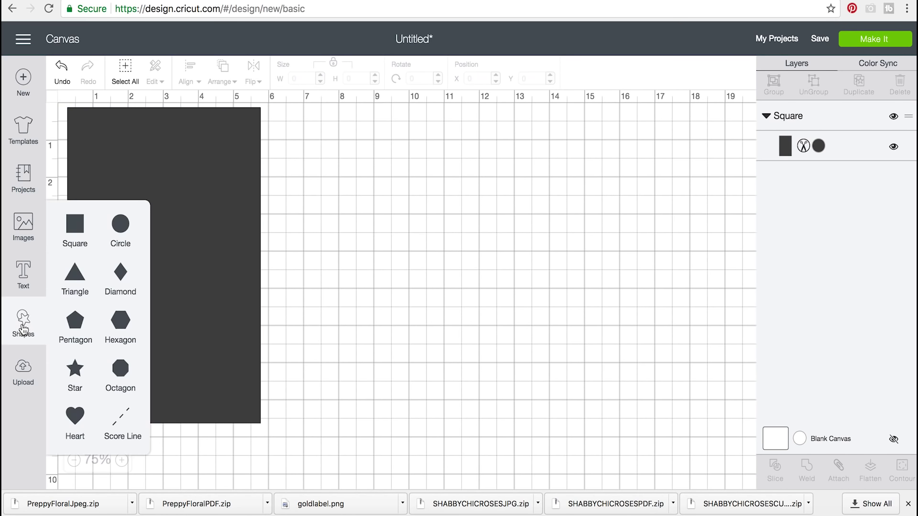
{"action": "left_click", "coordinate": [125, 227]}
{"action": "left_click_drag", "start_coordinate": [213, 288], "coordinate": [120, 189]}
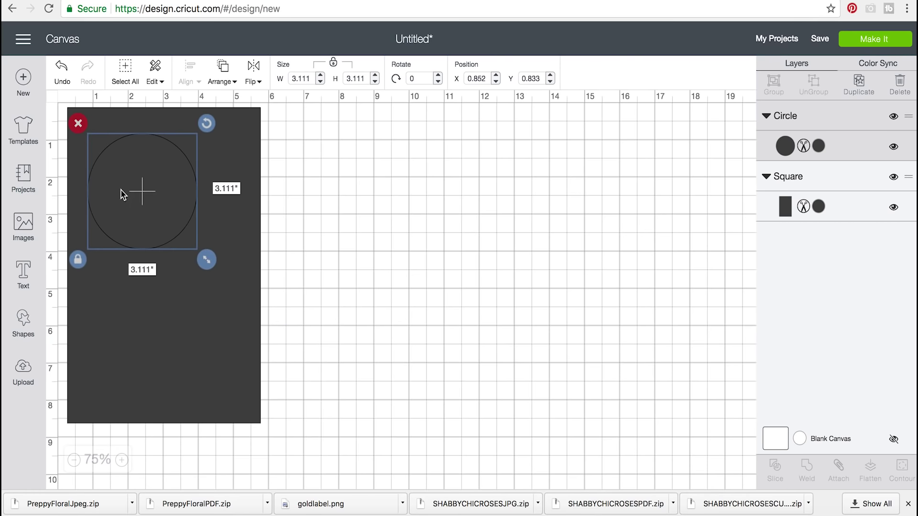
{"action": "left_click_drag", "start_coordinate": [205, 269], "coordinate": [118, 198]}
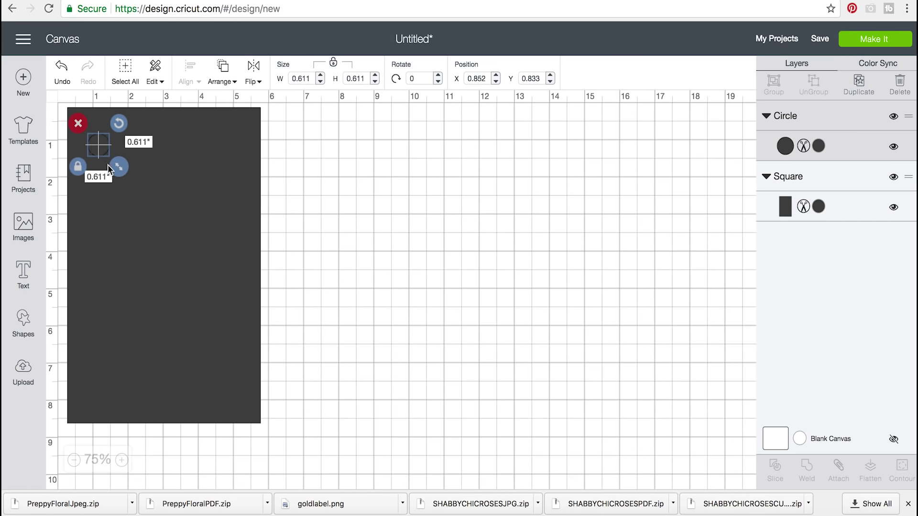
{"action": "left_click_drag", "start_coordinate": [118, 167], "coordinate": [179, 235]}
{"action": "left_click_drag", "start_coordinate": [143, 178], "coordinate": [238, 151]}
Step: Duplicate it into a 0.981 in medium circle and a 0.722 in small circle
{"action": "key", "text": "ctrl+d"}
{"action": "left_click_drag", "start_coordinate": [283, 220], "coordinate": [231, 173]}
{"action": "left_click_drag", "start_coordinate": [203, 141], "coordinate": [183, 185]}
{"action": "key", "text": "ctrl+d"}
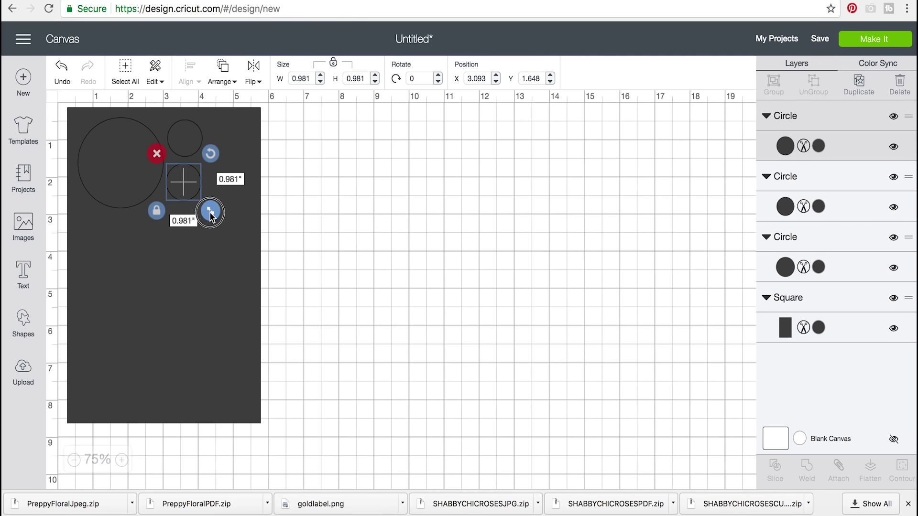
{"action": "left_click_drag", "start_coordinate": [210, 215], "coordinate": [181, 176]}
{"action": "left_click", "coordinate": [248, 221]}
Step: Copy the small circle and place the copy at the rectangle's top-right at 100% zoom
{"action": "left_click", "coordinate": [181, 183]}
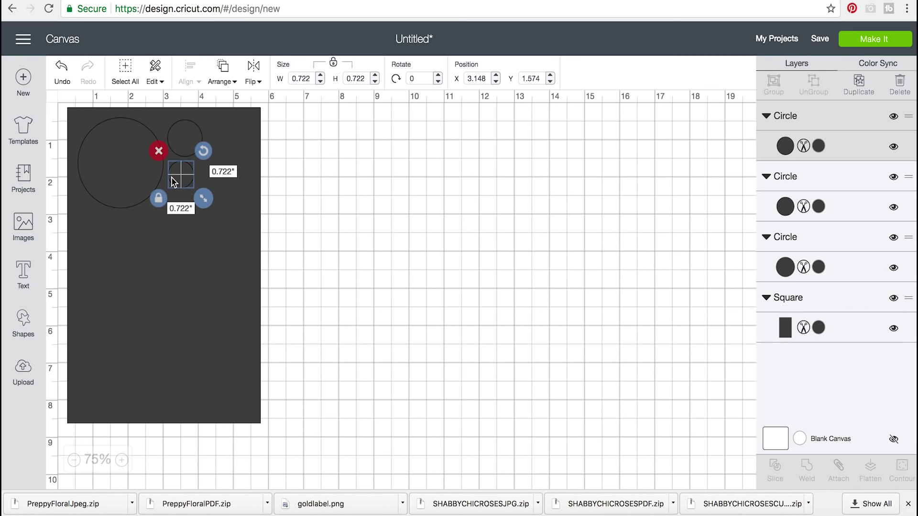
{"action": "key", "text": "super+c"}
{"action": "key", "text": "super+v"}
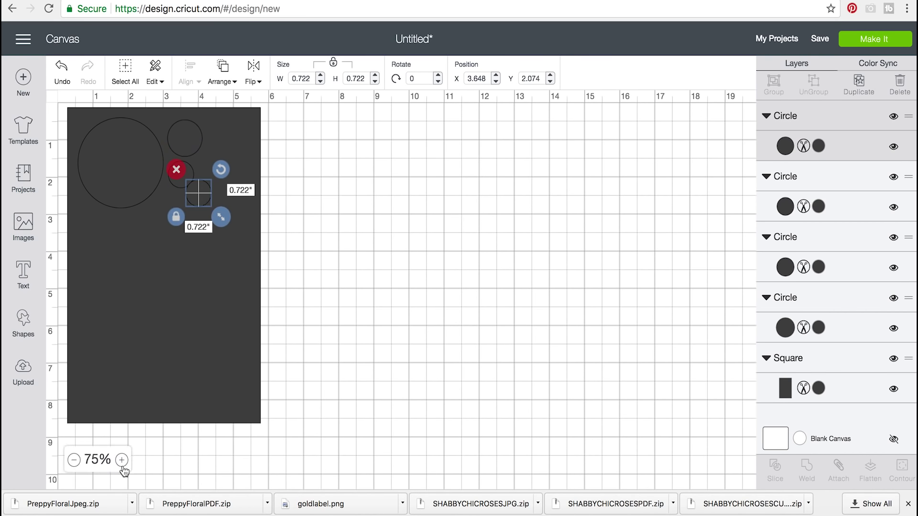
{"action": "left_click", "coordinate": [123, 460]}
{"action": "left_click_drag", "start_coordinate": [262, 231], "coordinate": [306, 147]}
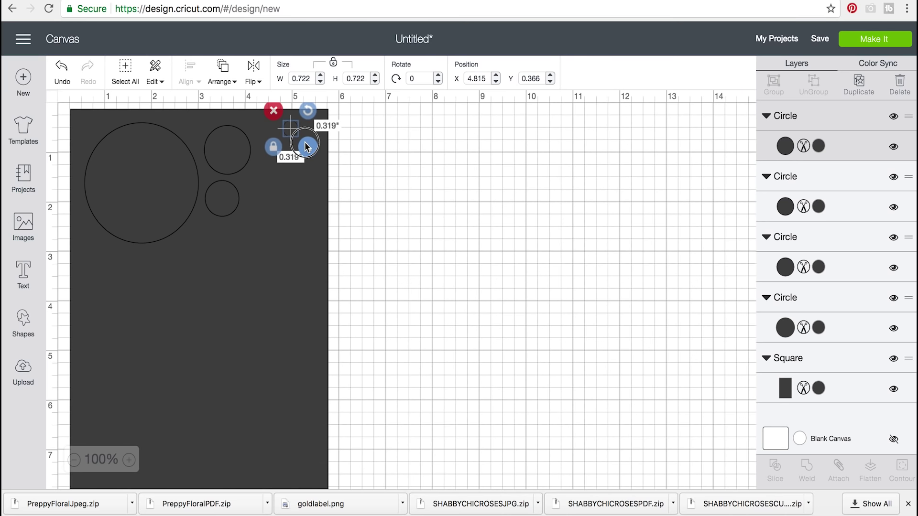
Step: Duplicate the tiny circle into a column of five and select them all
{"action": "key", "text": "ctrl+d"}
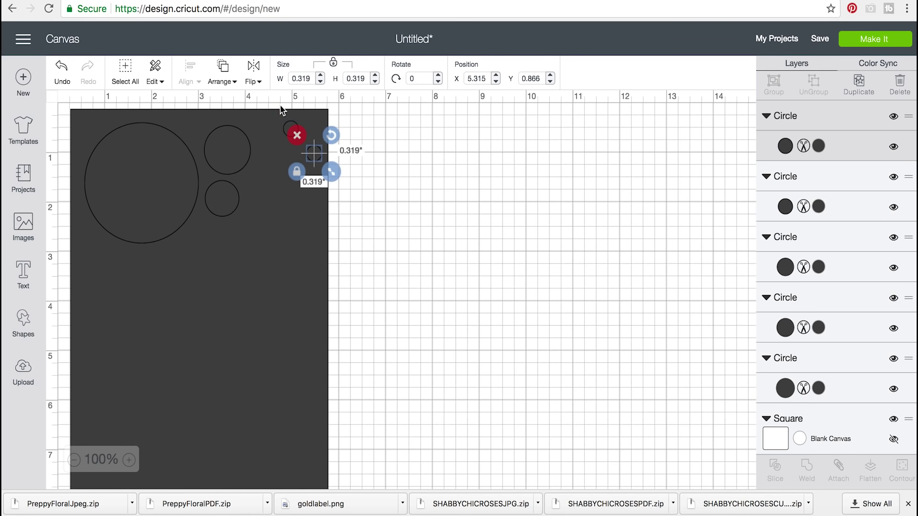
{"action": "left_click_drag", "start_coordinate": [305, 146], "coordinate": [295, 224]}
{"action": "key", "text": "ctrl+d"}
{"action": "key", "text": "ctrl+d"}
{"action": "key", "text": "ctrl+d"}
{"action": "left_click", "coordinate": [292, 198], "text": "shift"}
{"action": "left_click", "coordinate": [296, 175], "text": "shift"}
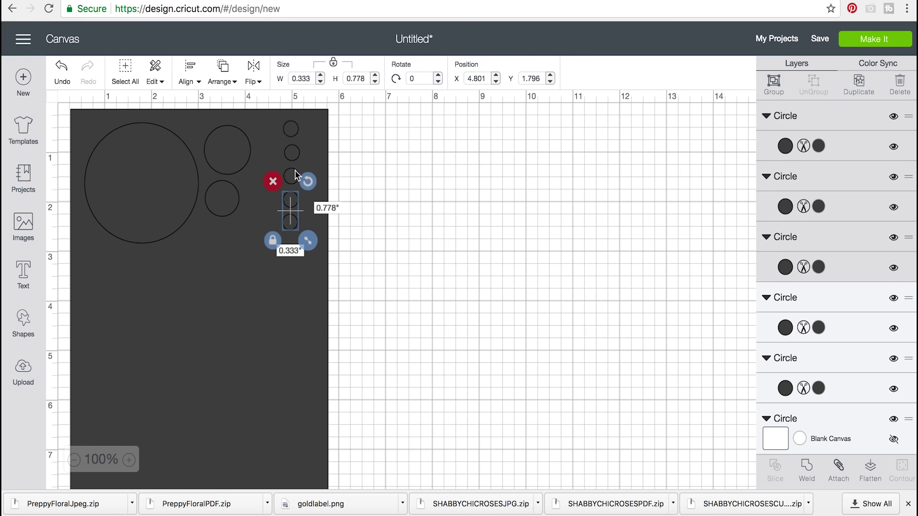
{"action": "left_click", "coordinate": [295, 153], "text": "shift"}
{"action": "left_click", "coordinate": [291, 125], "text": "shift"}
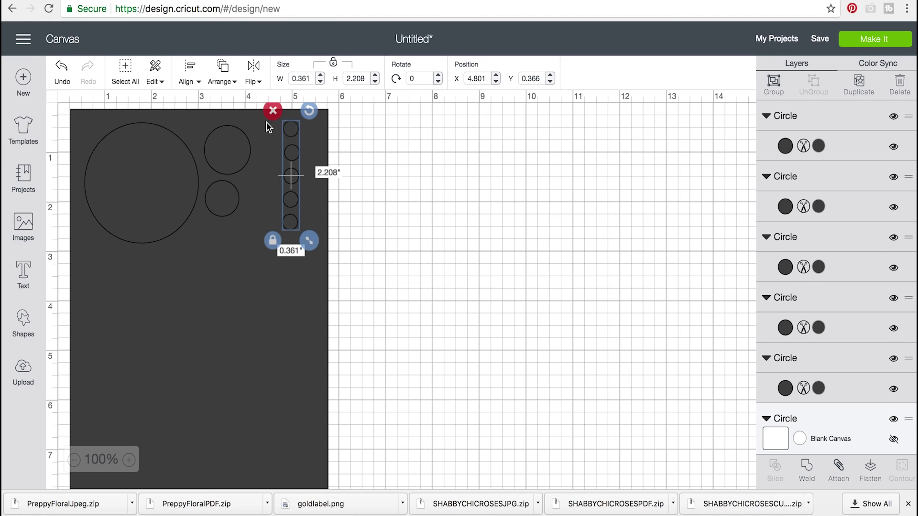
Step: Center the five tiny circles horizontally and shift the column toward the right edge
{"action": "left_click", "coordinate": [190, 77]}
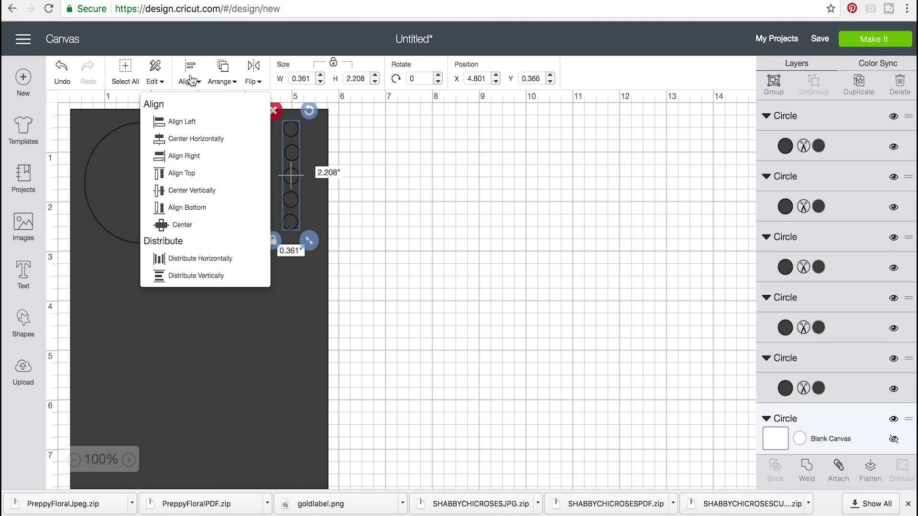
{"action": "left_click", "coordinate": [181, 143]}
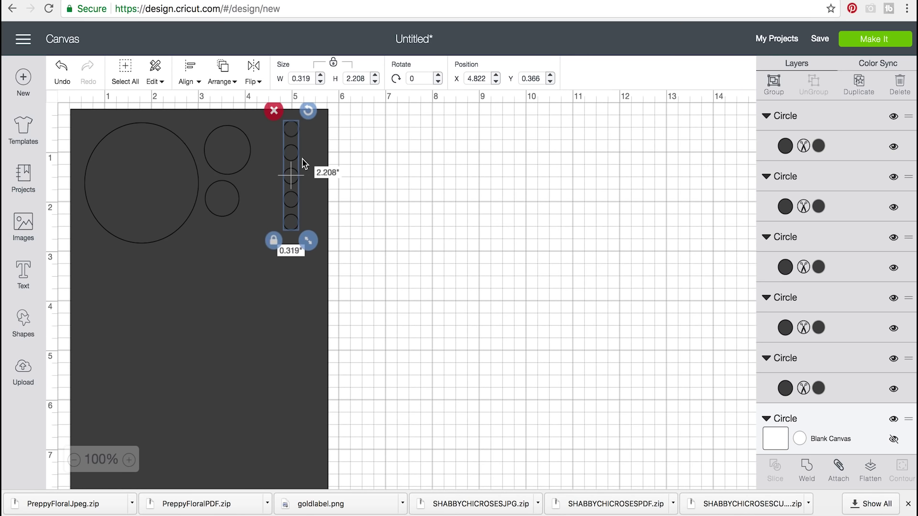
{"action": "left_click_drag", "start_coordinate": [294, 151], "coordinate": [311, 154]}
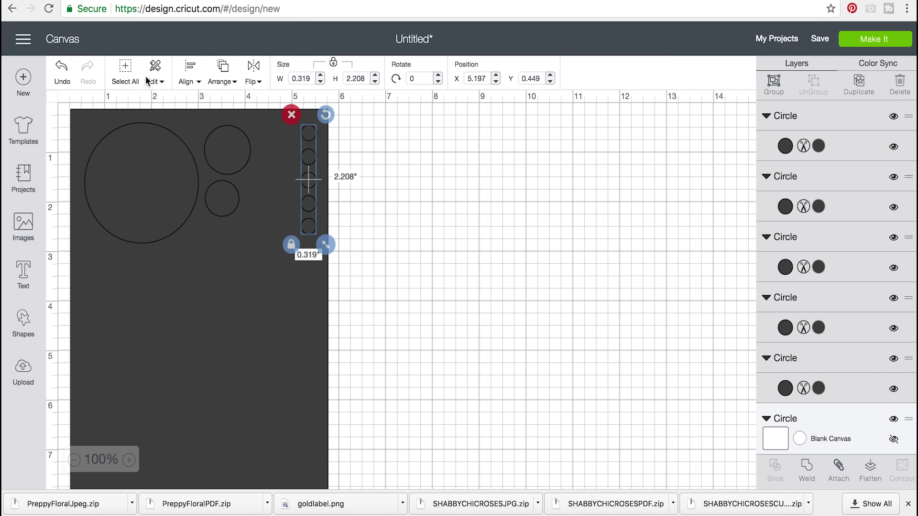
{"action": "left_click", "coordinate": [196, 83]}
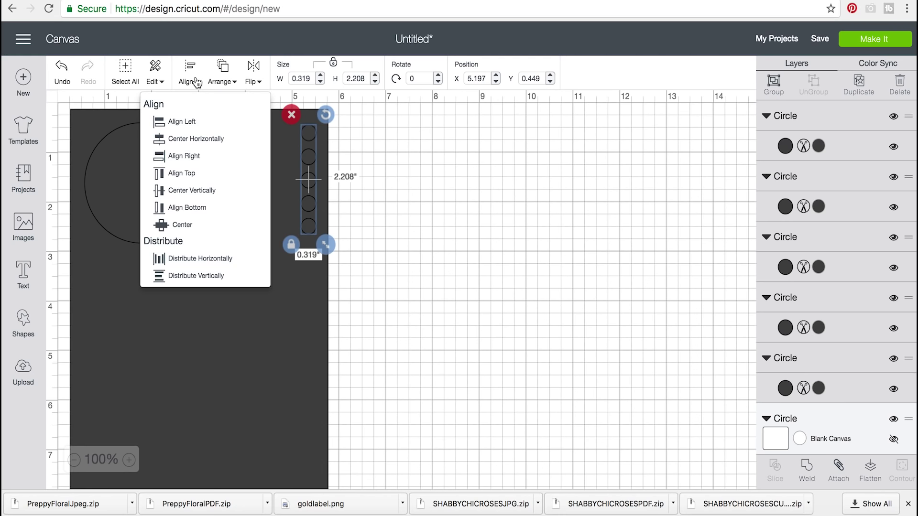
{"action": "left_click", "coordinate": [189, 262]}
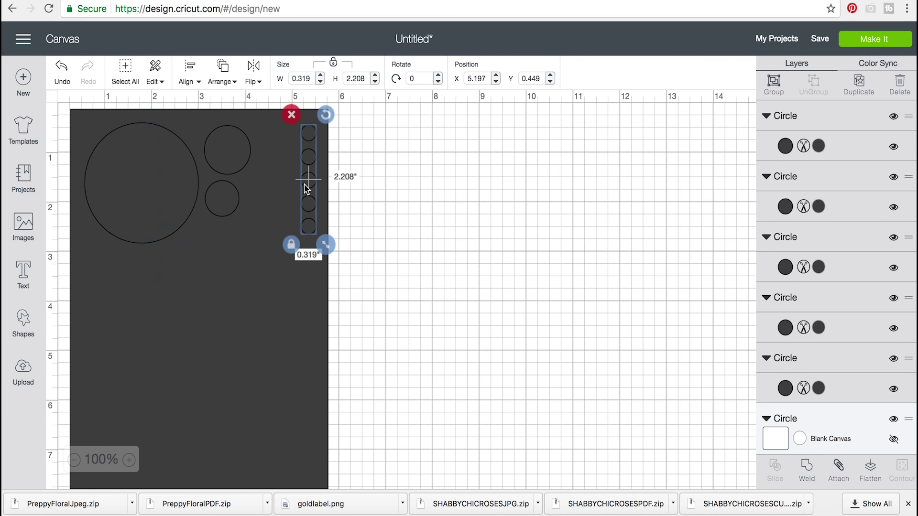
Step: Reselect the five 0.319 in circles and attach them into one column
{"action": "left_click", "coordinate": [353, 255]}
{"action": "left_click_drag", "start_coordinate": [308, 181], "coordinate": [302, 174]}
{"action": "key", "text": "ctrl+z"}
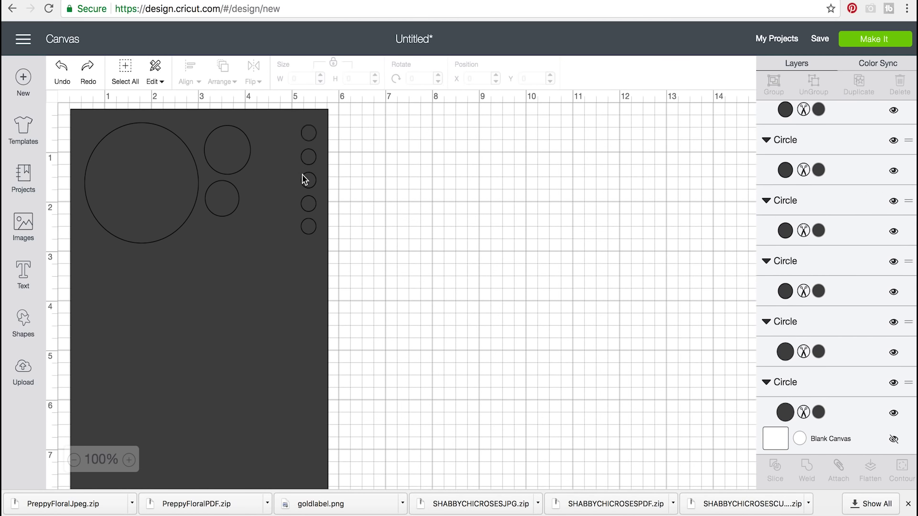
{"action": "left_click", "coordinate": [315, 216]}
{"action": "left_click", "coordinate": [311, 219], "text": "shift"}
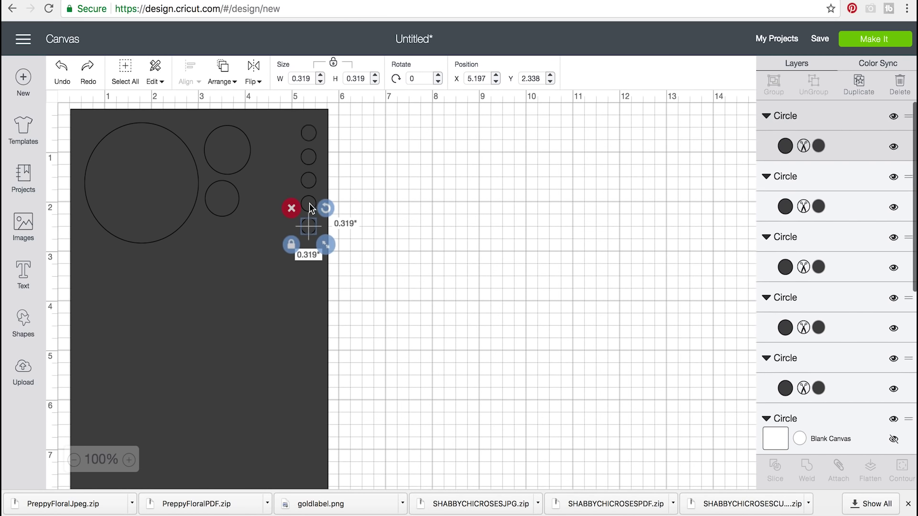
{"action": "left_click", "coordinate": [309, 181], "text": "shift"}
{"action": "left_click", "coordinate": [308, 156], "text": "shift"}
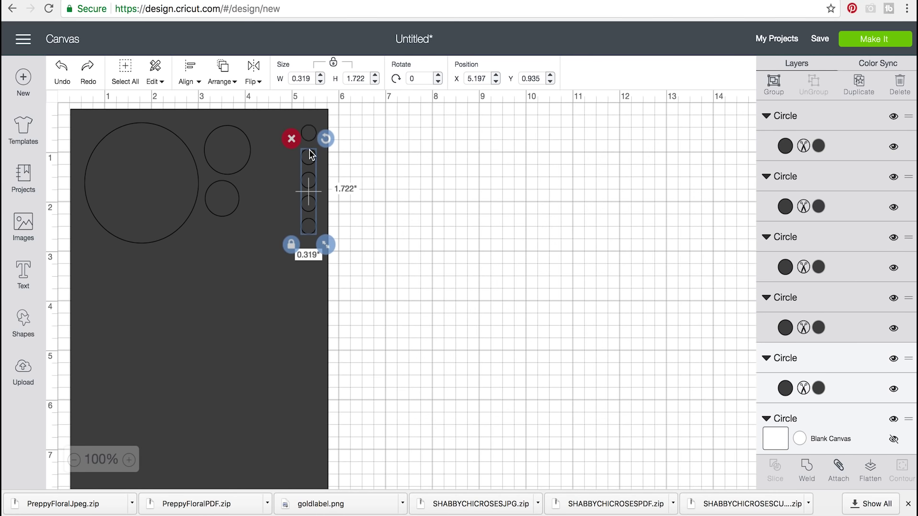
{"action": "left_click", "coordinate": [308, 133], "text": "shift"}
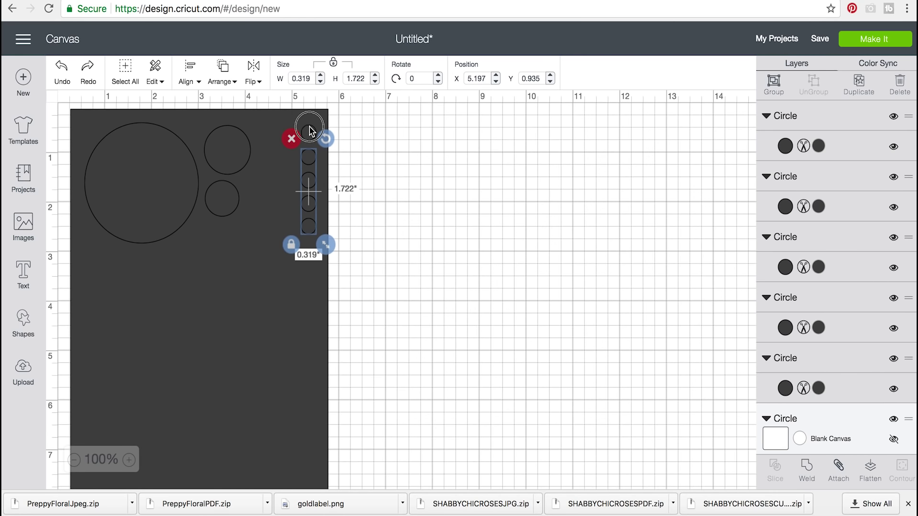
{"action": "left_click", "coordinate": [834, 478]}
{"action": "mouse_move", "coordinate": [308, 163]}
{"action": "left_mouse_down"}
{"action": "mouse_move", "coordinate": [260, 174]}
{"action": "mouse_move", "coordinate": [309, 144]}
{"action": "mouse_move", "coordinate": [304, 160]}
{"action": "left_mouse_up"}
{"action": "left_click", "coordinate": [456, 206]}
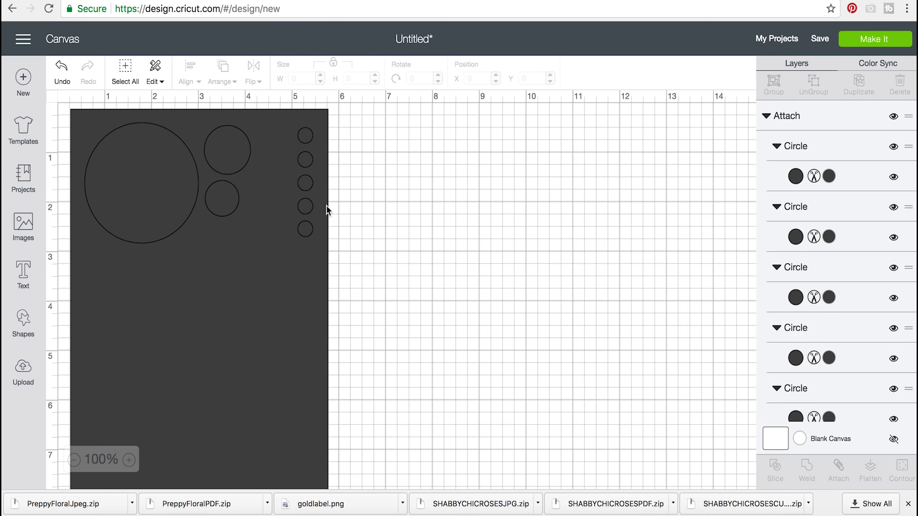
{"action": "left_click", "coordinate": [25, 314]}
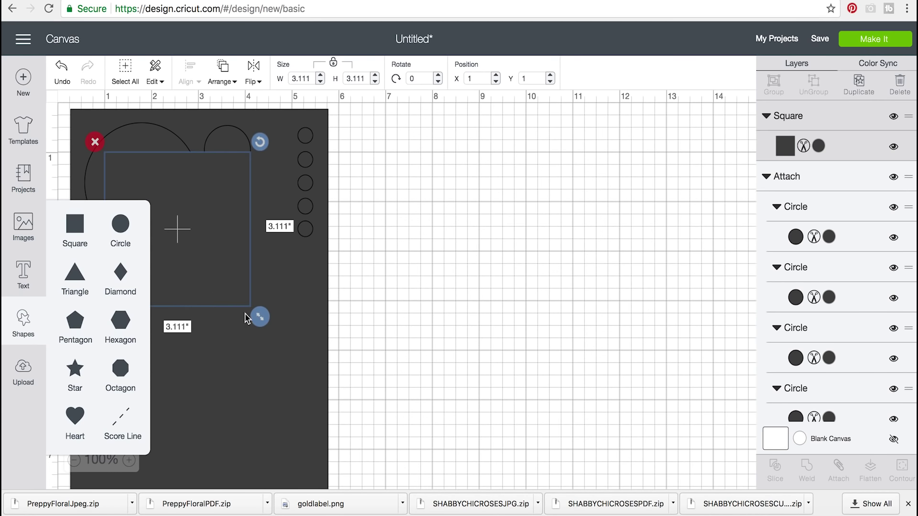
Step: Shrink the new square, place it at the stencil's top-right, and duplicate it
{"action": "left_click_drag", "start_coordinate": [259, 318], "coordinate": [135, 197]}
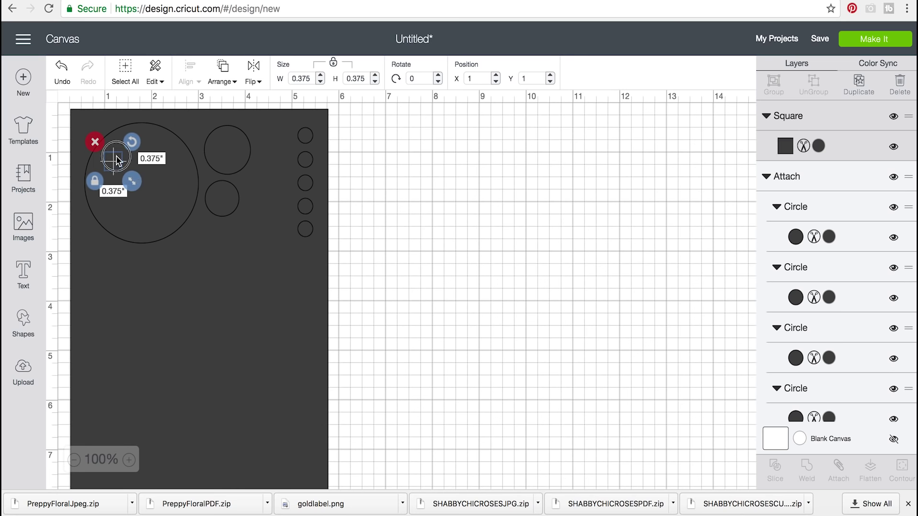
{"action": "left_click_drag", "start_coordinate": [116, 159], "coordinate": [279, 136]}
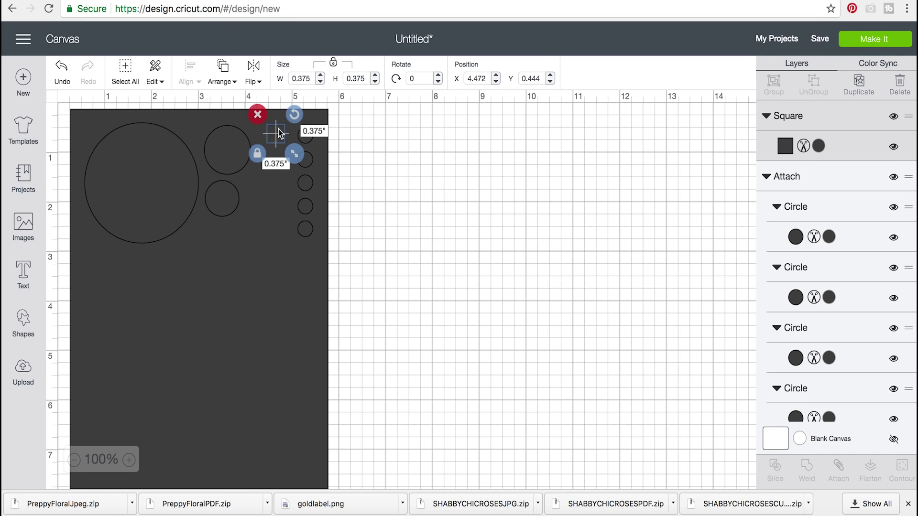
{"action": "left_click_drag", "start_coordinate": [294, 155], "coordinate": [299, 210]}
{"action": "key", "text": "ctrl+d"}
Step: Try rotating the duplicate upright, then delete the tilted rectangle
{"action": "left_click_drag", "start_coordinate": [295, 171], "coordinate": [302, 219]}
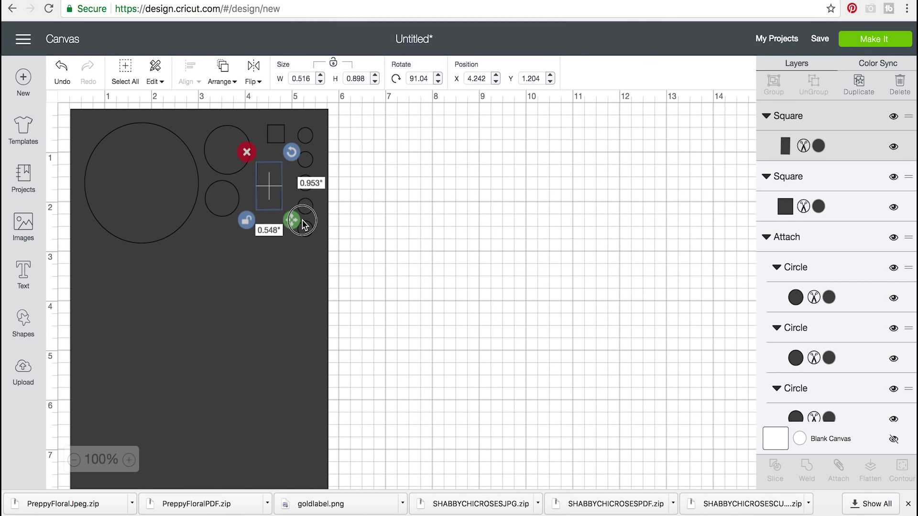
{"action": "left_click", "coordinate": [347, 231]}
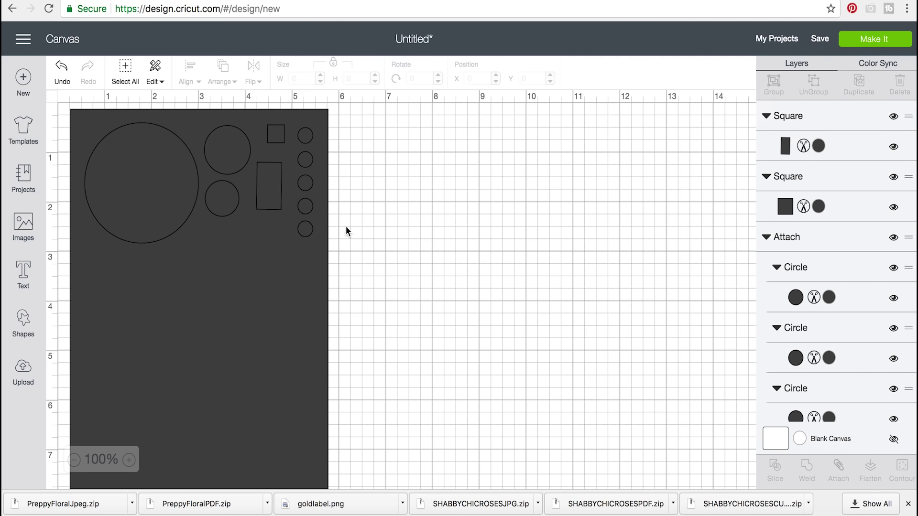
{"action": "left_click", "coordinate": [281, 211]}
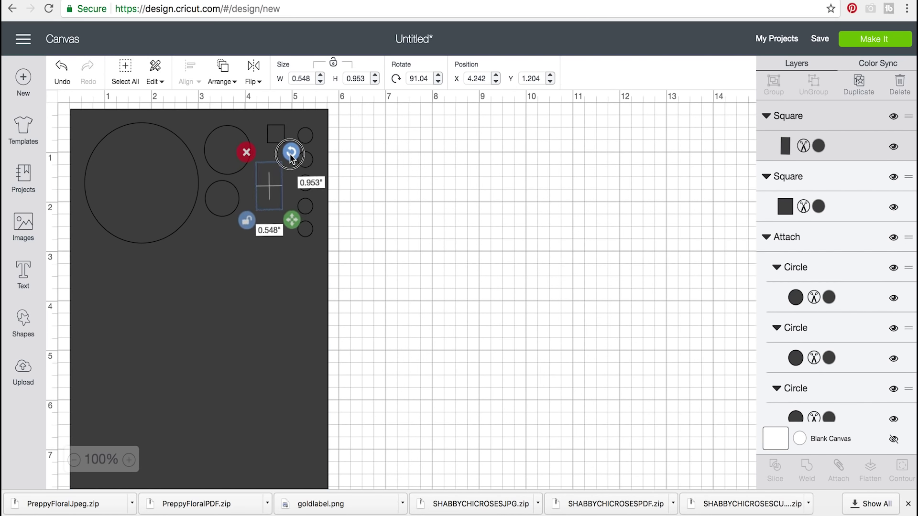
{"action": "left_click", "coordinate": [293, 167]}
{"action": "left_click", "coordinate": [282, 189]}
{"action": "left_click", "coordinate": [348, 234]}
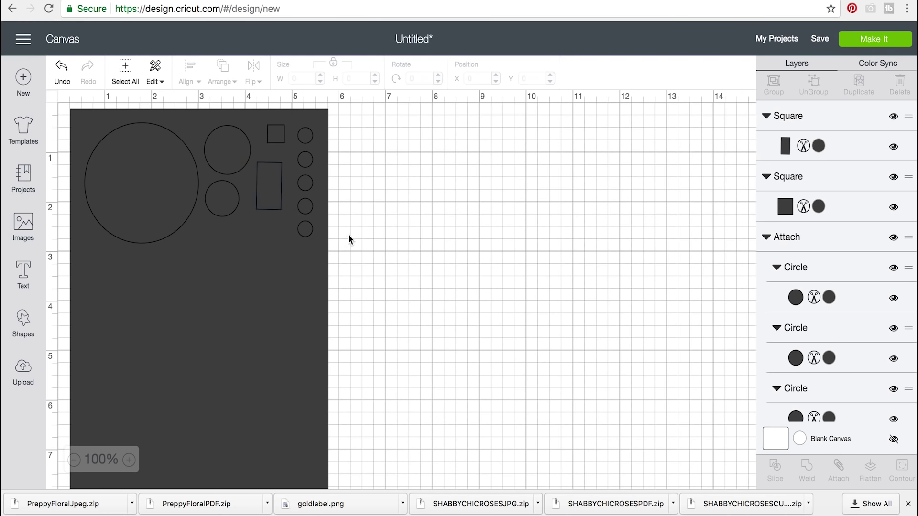
{"action": "left_click", "coordinate": [281, 199]}
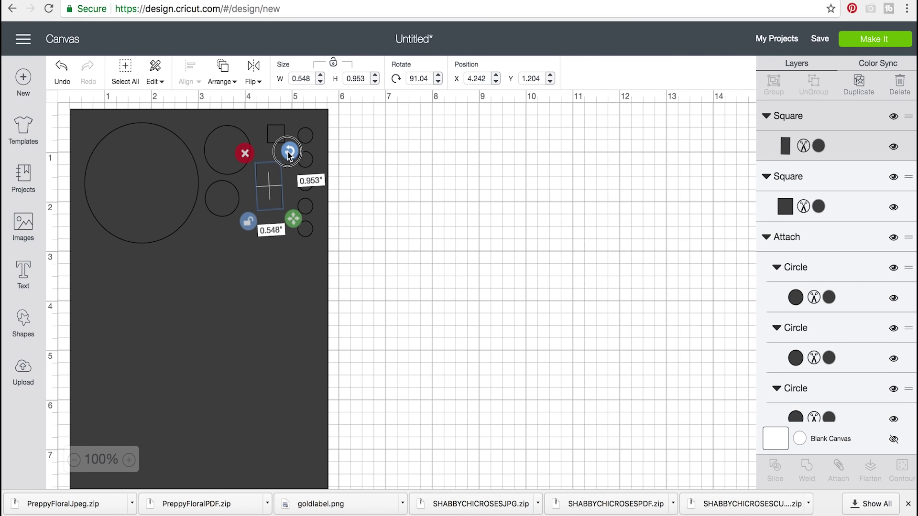
{"action": "left_click_drag", "start_coordinate": [287, 151], "coordinate": [290, 158]}
{"action": "left_click", "coordinate": [339, 201]}
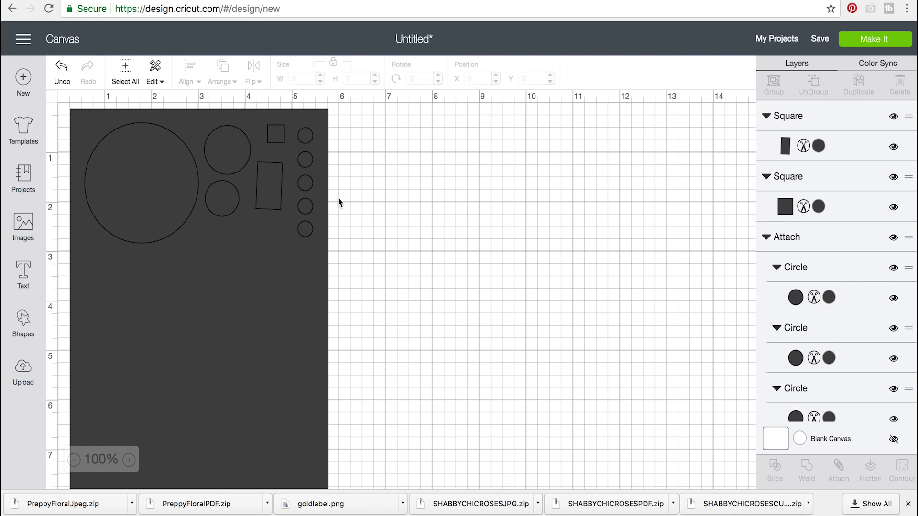
{"action": "left_click", "coordinate": [283, 187]}
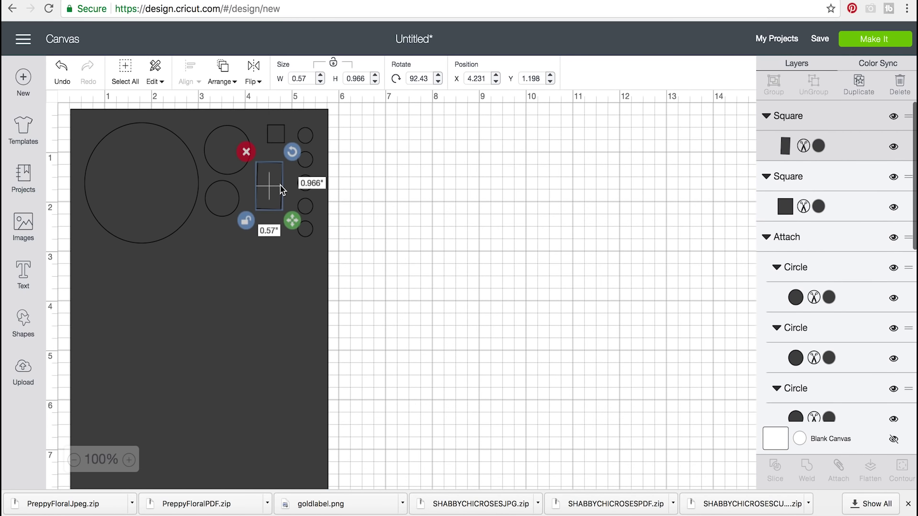
{"action": "key", "text": "Delete"}
Step: Insert a new square and make it a 0.717 by 1.514 in rectangle rotated 90° beside the circles
{"action": "left_click", "coordinate": [24, 320]}
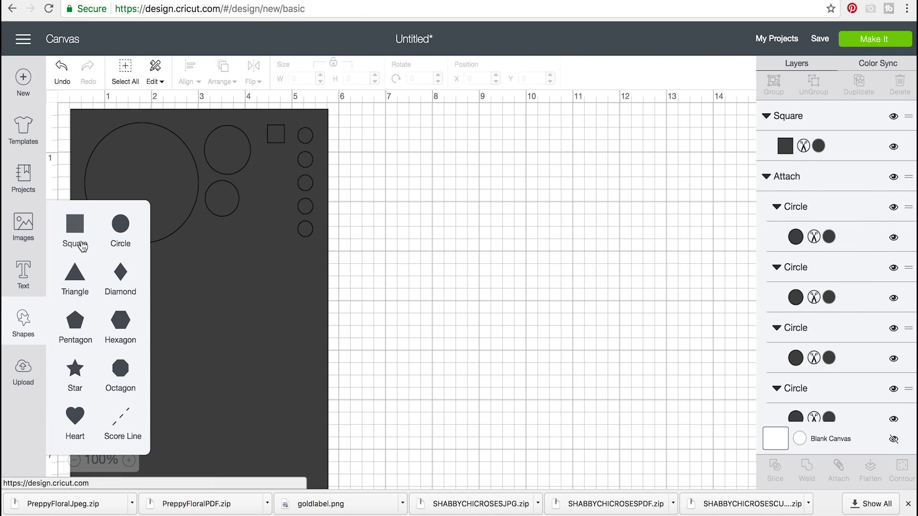
{"action": "left_click", "coordinate": [75, 224]}
{"action": "left_click_drag", "start_coordinate": [283, 341], "coordinate": [216, 234]}
{"action": "left_click_drag", "start_coordinate": [215, 170], "coordinate": [178, 233]}
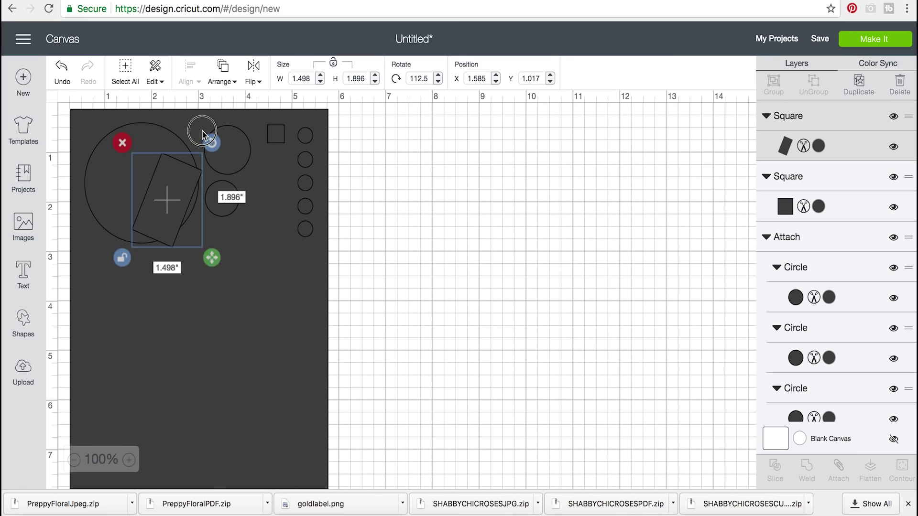
{"action": "left_click_drag", "start_coordinate": [202, 134], "coordinate": [278, 172]}
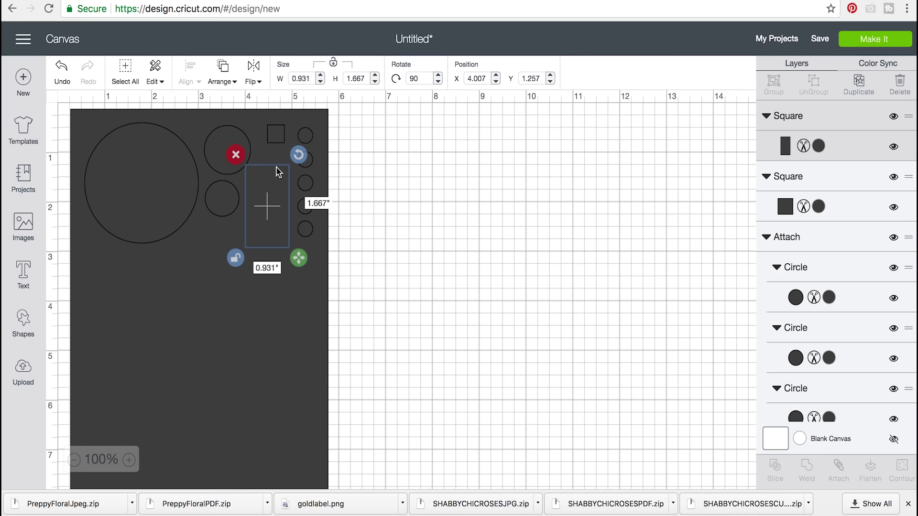
{"action": "left_click_drag", "start_coordinate": [297, 263], "coordinate": [294, 244]}
{"action": "mouse_move", "coordinate": [269, 167]}
{"action": "left_mouse_down"}
{"action": "mouse_move", "coordinate": [292, 147]}
{"action": "mouse_move", "coordinate": [279, 160]}
{"action": "left_mouse_up"}
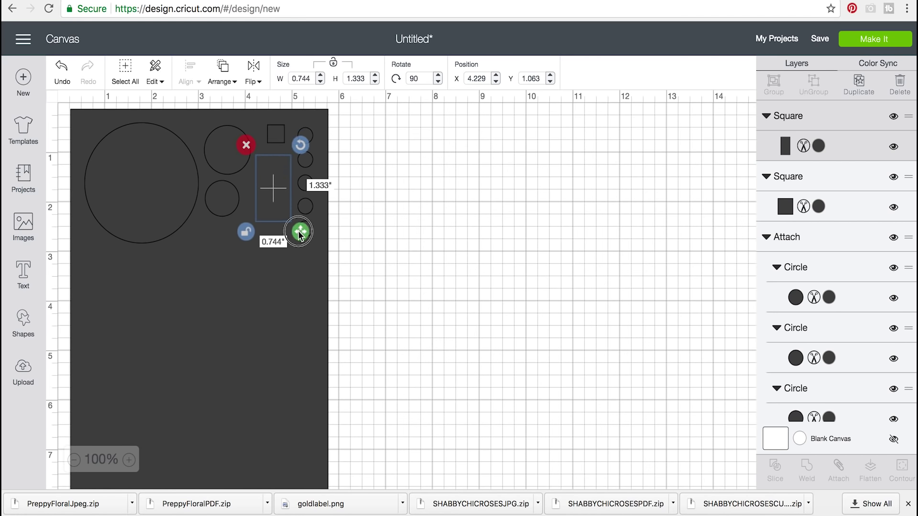
{"action": "left_click_drag", "start_coordinate": [300, 233], "coordinate": [300, 243]}
Step: Reselect the tall rectangle and open the Images library
{"action": "left_click", "coordinate": [389, 258]}
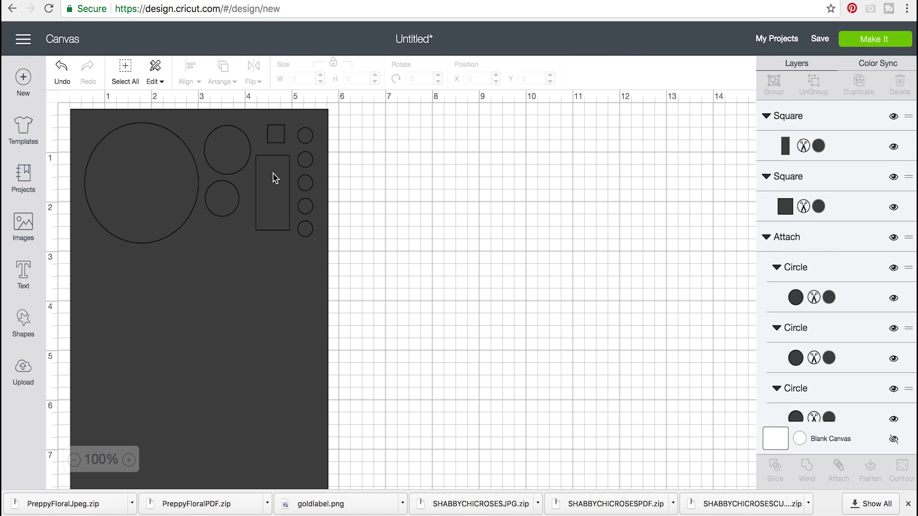
{"action": "left_click", "coordinate": [273, 159]}
{"action": "left_click", "coordinate": [273, 160]}
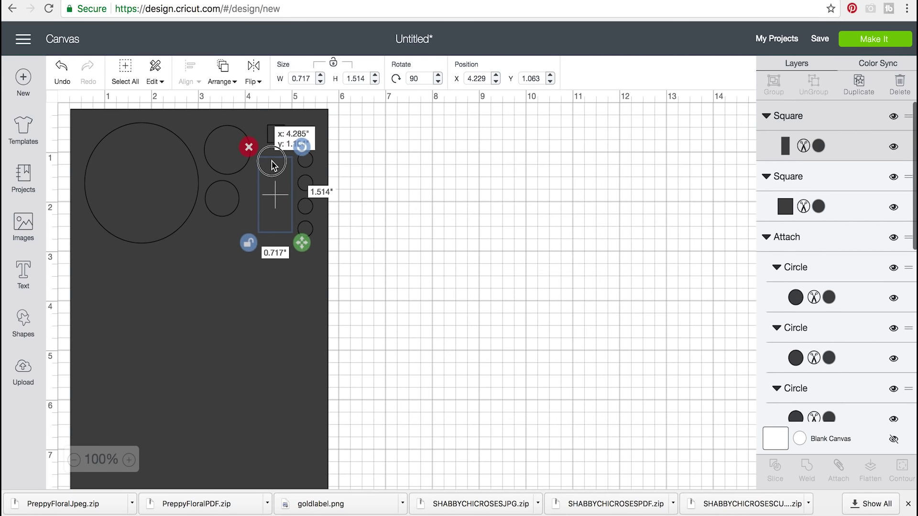
{"action": "left_click", "coordinate": [22, 222]}
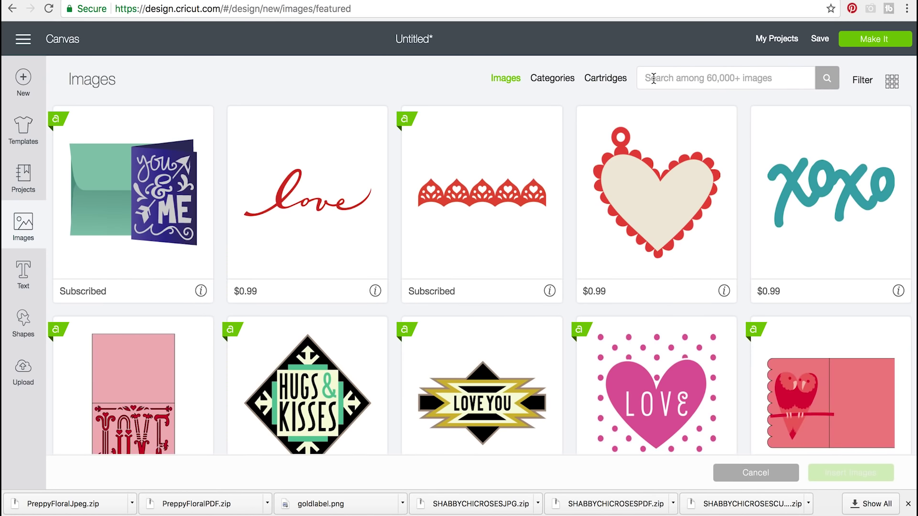
Step: Search Images for 'banner' and insert the pink-and-green bunting image
{"action": "left_click", "coordinate": [656, 78]}
{"action": "type", "text": "banne"}
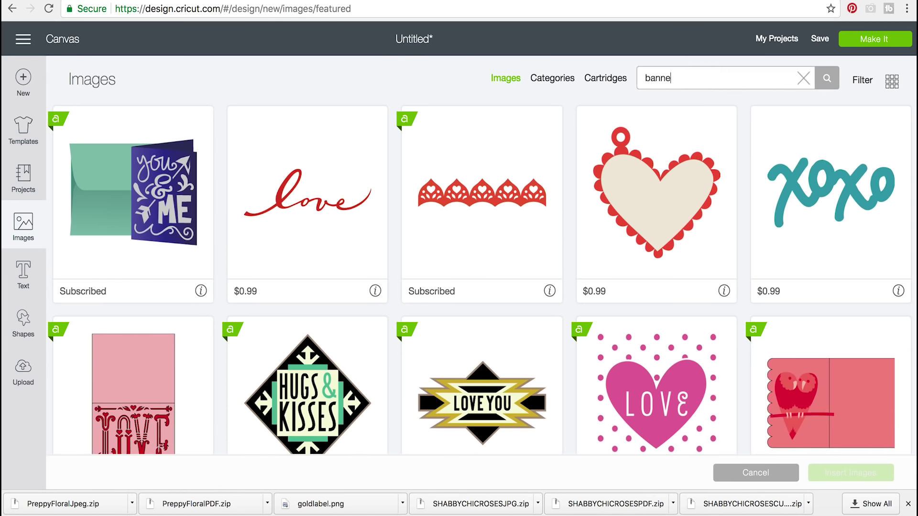
{"action": "type", "text": "r"}
{"action": "key", "text": "Return"}
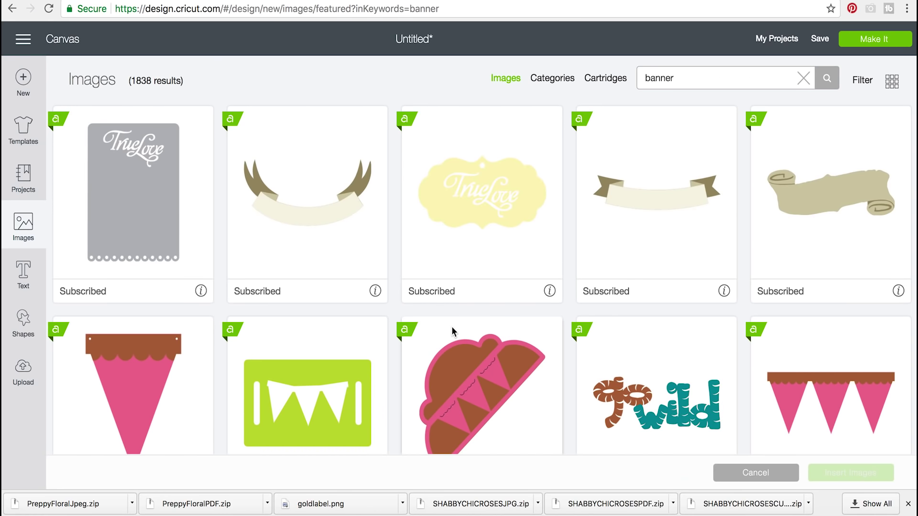
{"action": "scroll", "coordinate": [452, 326], "scroll_direction": "down", "scroll_amount": 3}
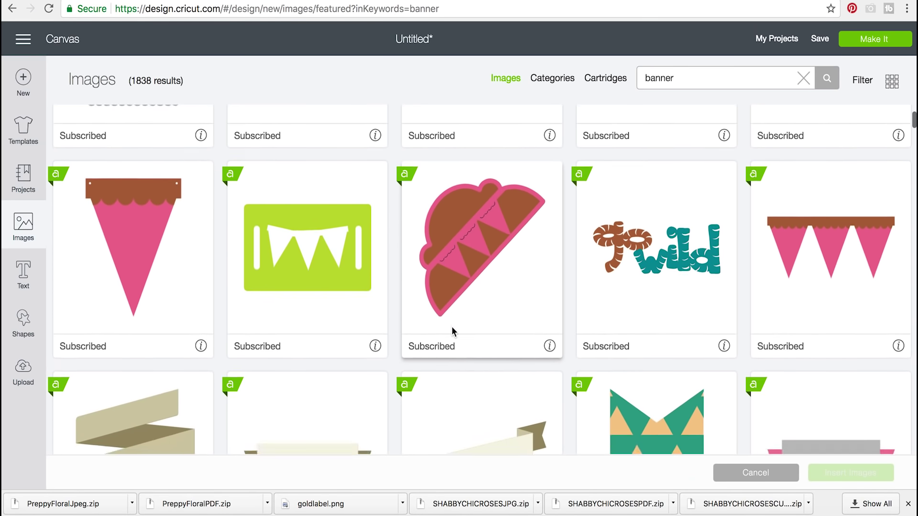
{"action": "scroll", "coordinate": [452, 326], "scroll_direction": "down", "scroll_amount": 5}
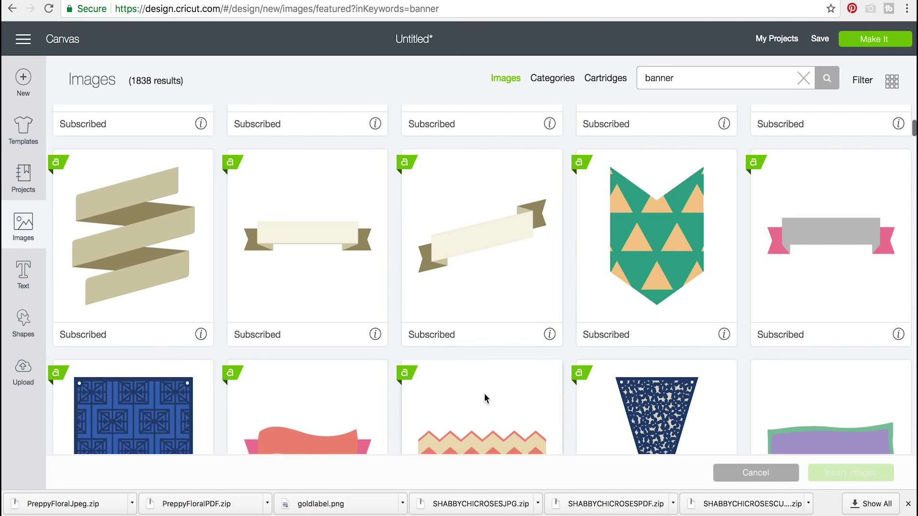
{"action": "scroll", "coordinate": [486, 398], "scroll_direction": "down", "scroll_amount": 9}
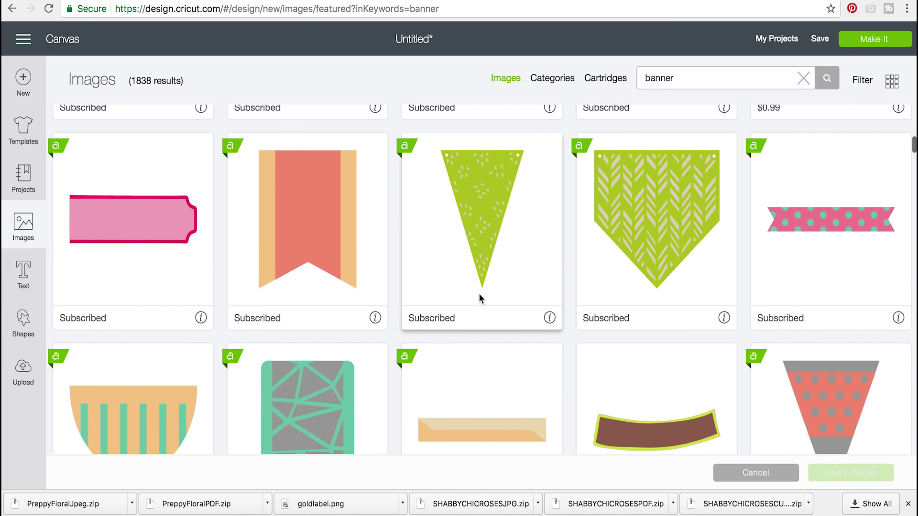
{"action": "scroll", "coordinate": [478, 294], "scroll_direction": "down", "scroll_amount": 8}
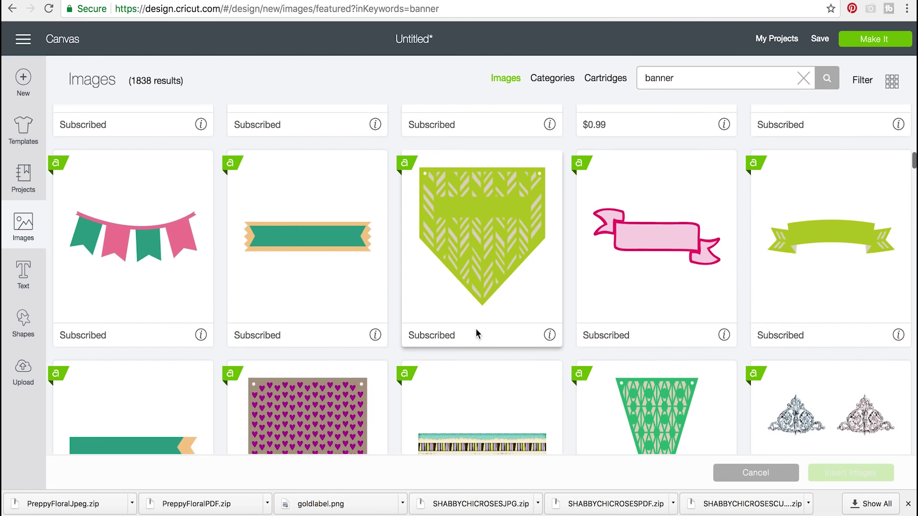
{"action": "left_click", "coordinate": [186, 246]}
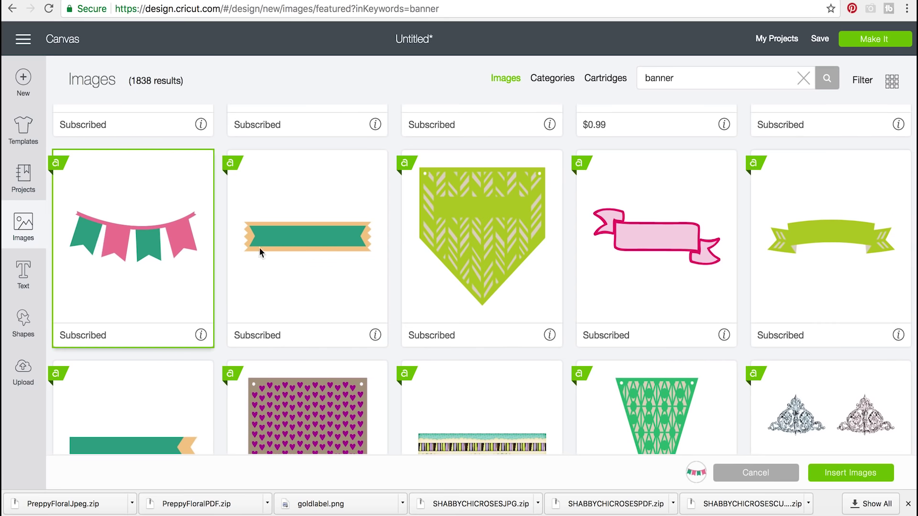
{"action": "left_click", "coordinate": [822, 471]}
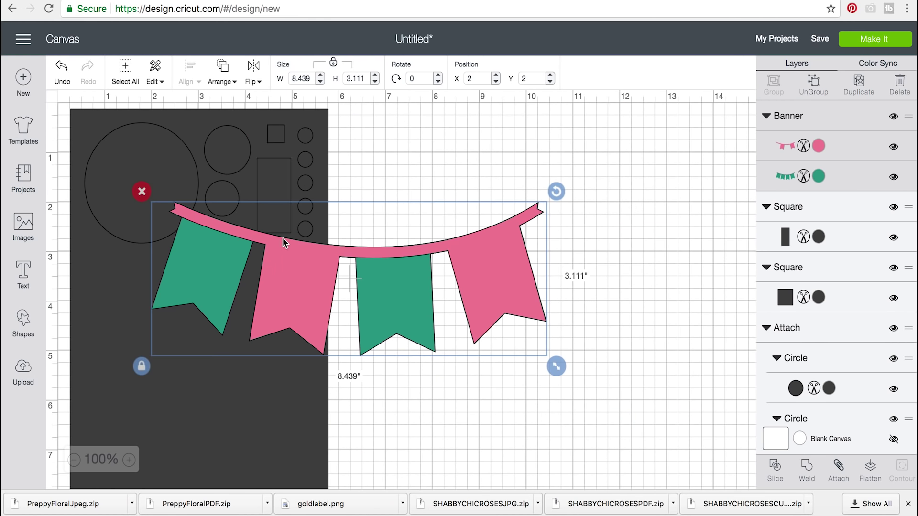
Step: Hide the bunting's pink layer, shrink the green bunting to about 4.7 in, and tilt it
{"action": "left_click_drag", "start_coordinate": [286, 275], "coordinate": [223, 315]}
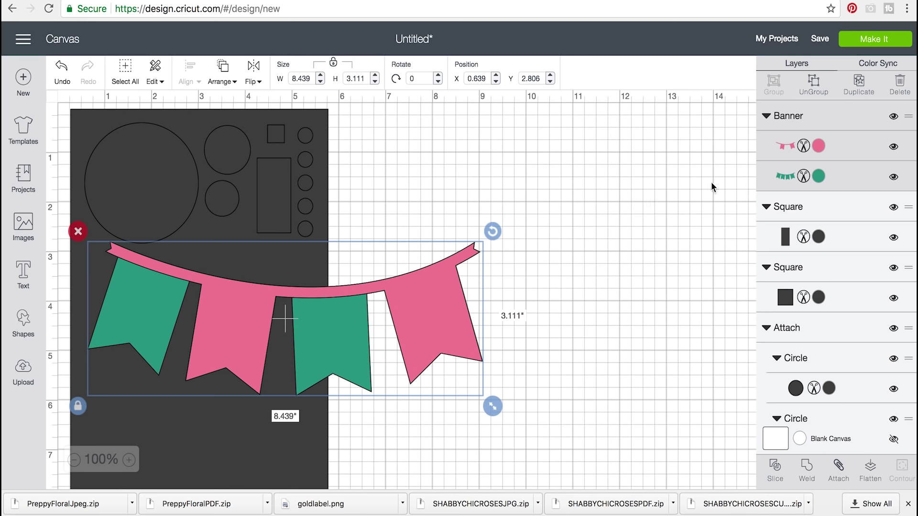
{"action": "left_click", "coordinate": [818, 147]}
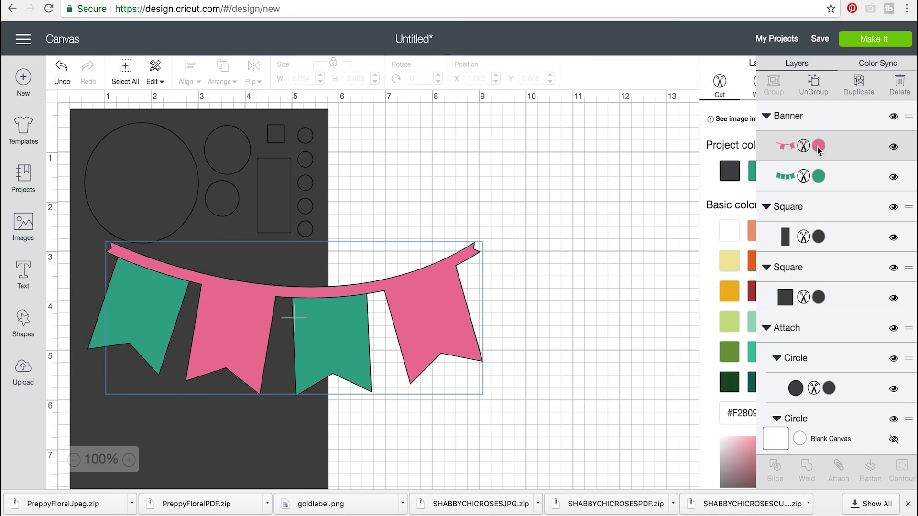
{"action": "left_click", "coordinate": [893, 147]}
{"action": "left_click", "coordinate": [332, 339]}
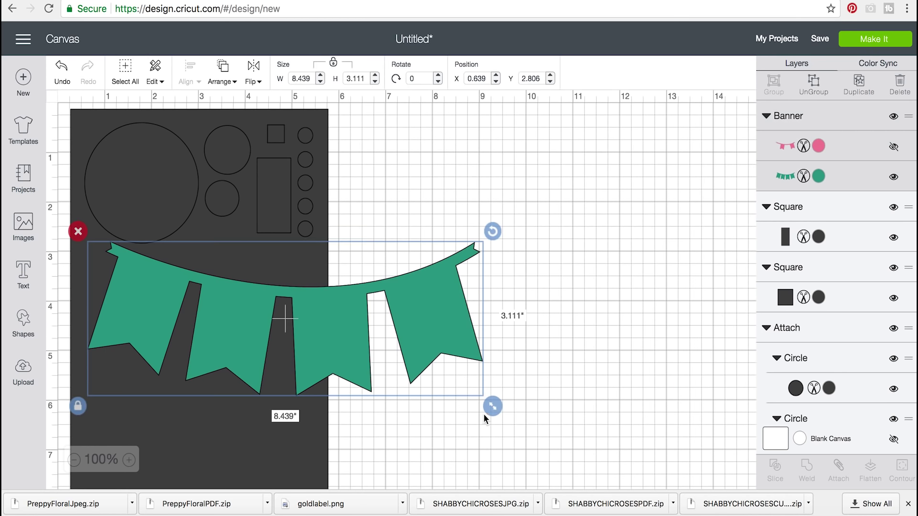
{"action": "left_click_drag", "start_coordinate": [490, 409], "coordinate": [316, 336]}
{"action": "left_click_drag", "start_coordinate": [271, 313], "coordinate": [302, 352]}
{"action": "left_click_drag", "start_coordinate": [331, 312], "coordinate": [335, 356]}
Step: Duplicate the angled bunting, rotate the copy to 322.72°, and join it to the first's end
{"action": "key", "text": "ctrl+c"}
{"action": "key", "text": "ctrl+v"}
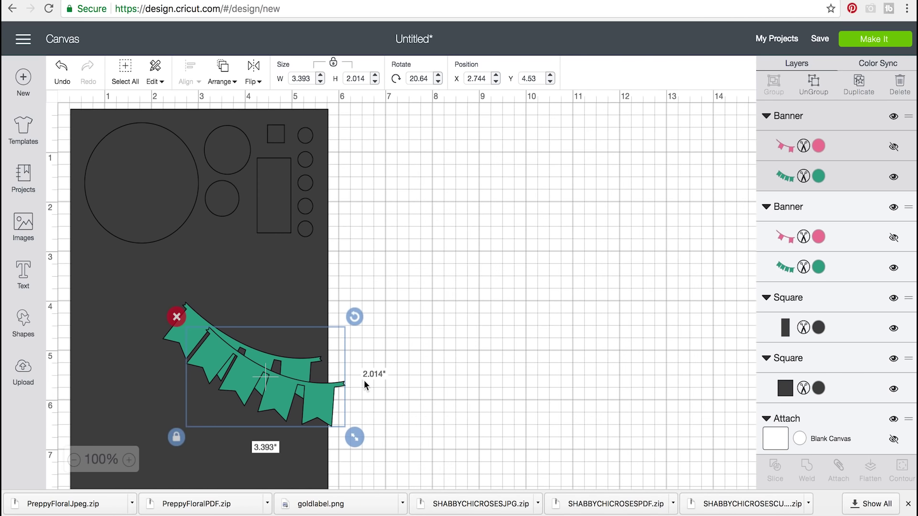
{"action": "left_click_drag", "start_coordinate": [365, 385], "coordinate": [551, 358]}
{"action": "left_click_drag", "start_coordinate": [539, 286], "coordinate": [453, 214]}
{"action": "left_click_drag", "start_coordinate": [459, 359], "coordinate": [390, 344]}
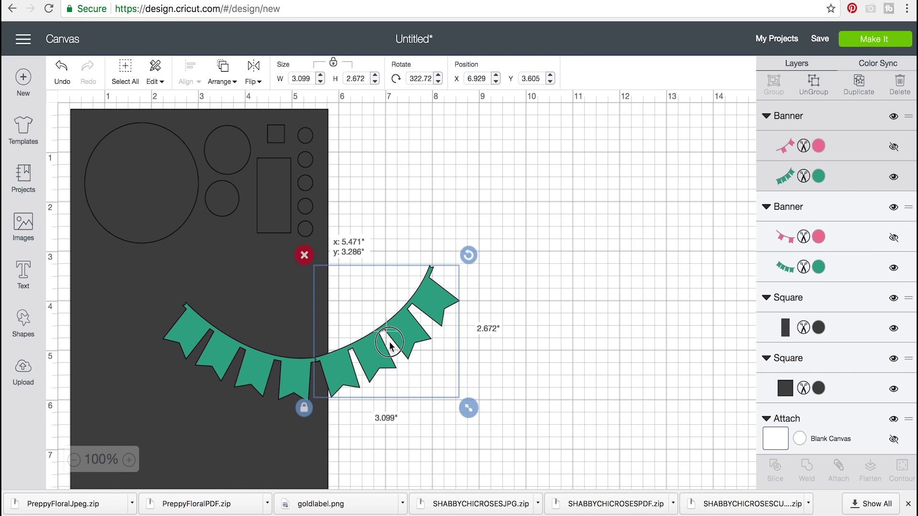
Step: Weld the two buntings, shrink the result to 4.882 in wide, and move the large circle top-left
{"action": "left_click", "coordinate": [281, 366], "text": "shift"}
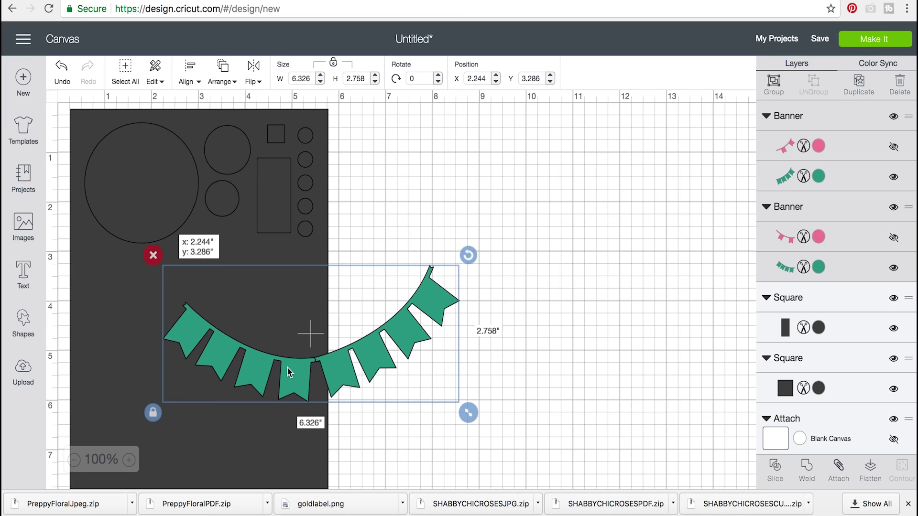
{"action": "left_click", "coordinate": [807, 465]}
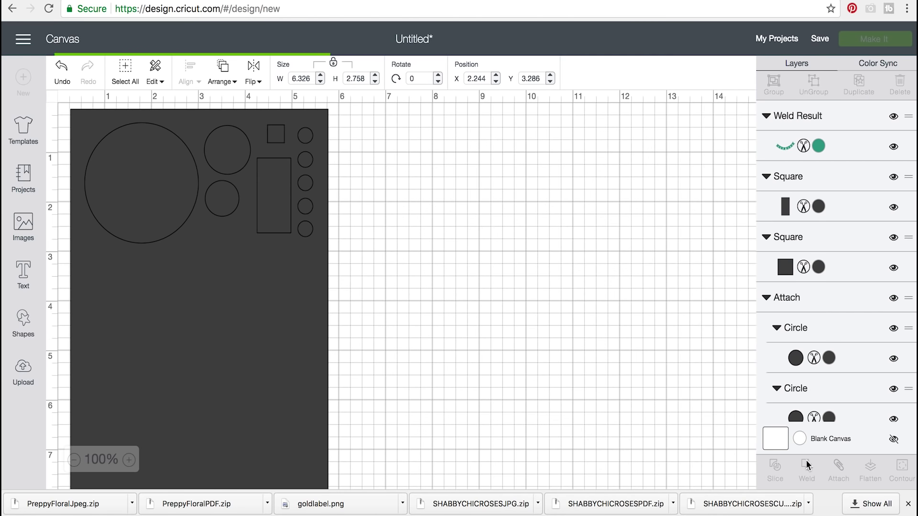
{"action": "left_click", "coordinate": [410, 352]}
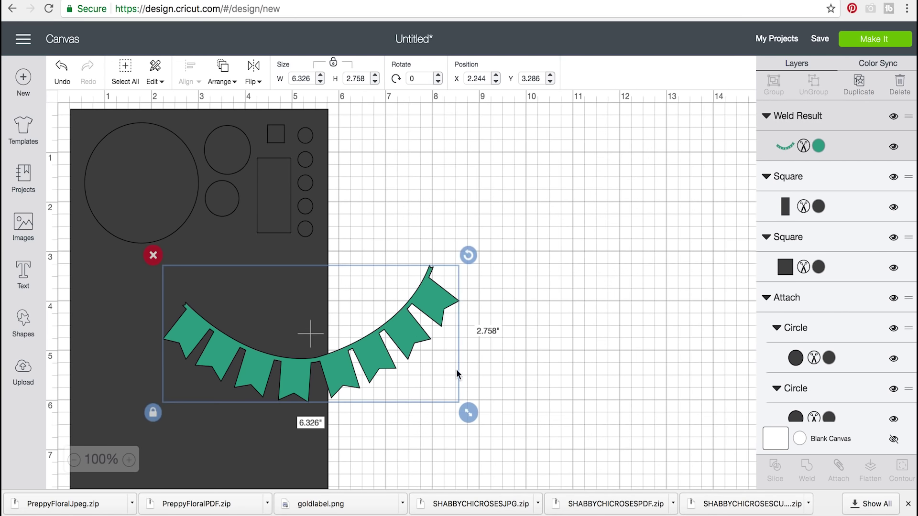
{"action": "left_click_drag", "start_coordinate": [468, 417], "coordinate": [400, 380]}
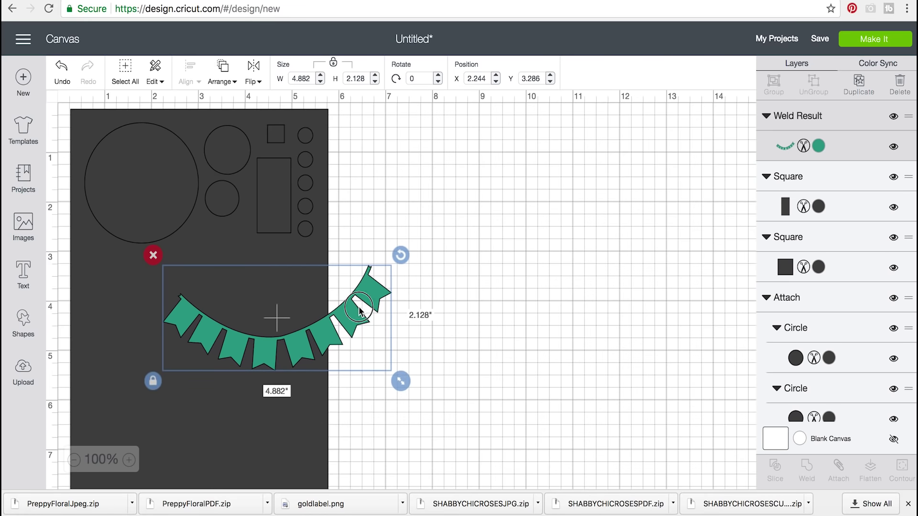
{"action": "left_click_drag", "start_coordinate": [354, 309], "coordinate": [287, 295]}
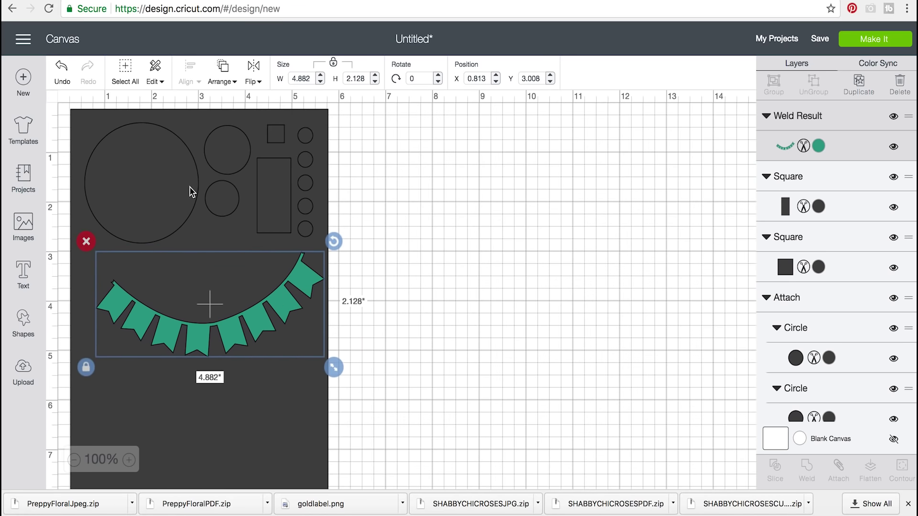
{"action": "mouse_move", "coordinate": [191, 191]}
{"action": "left_mouse_down"}
{"action": "mouse_move", "coordinate": [251, 259]}
{"action": "mouse_move", "coordinate": [228, 254]}
{"action": "mouse_move", "coordinate": [183, 189]}
{"action": "left_mouse_up"}
Step: Rotate the welded banner to 315.55° and shift it to the stencil's lower-right edge
{"action": "scroll", "coordinate": [306, 354], "scroll_direction": "down", "scroll_amount": 1}
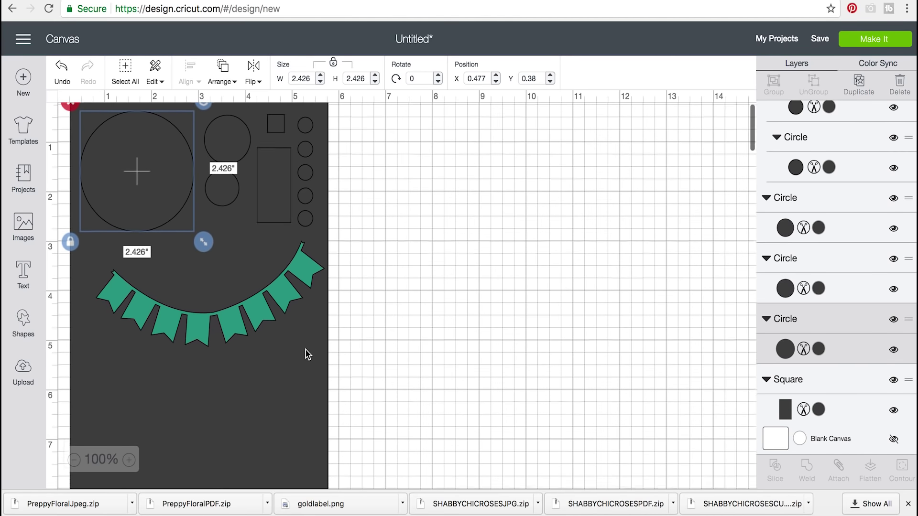
{"action": "scroll", "coordinate": [306, 354], "scroll_direction": "down", "scroll_amount": 1}
{"action": "left_click_drag", "start_coordinate": [265, 289], "coordinate": [288, 413]}
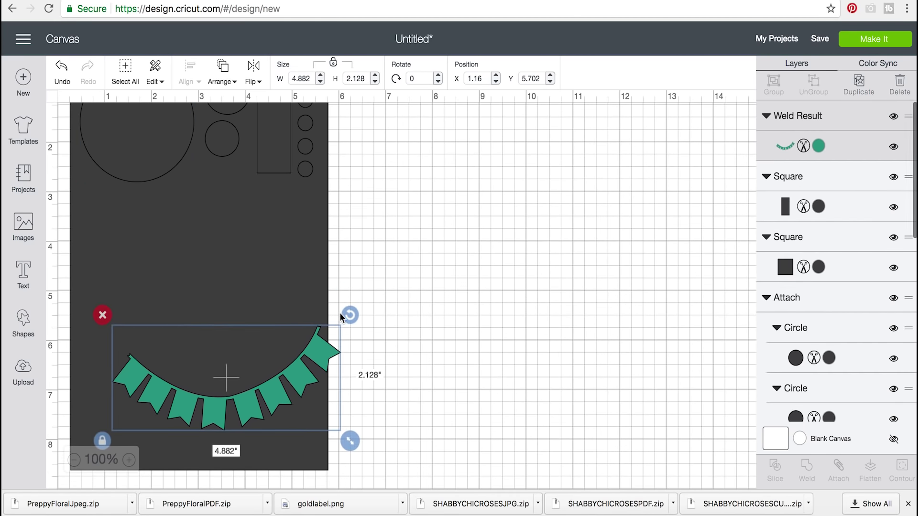
{"action": "left_click_drag", "start_coordinate": [341, 314], "coordinate": [285, 216]}
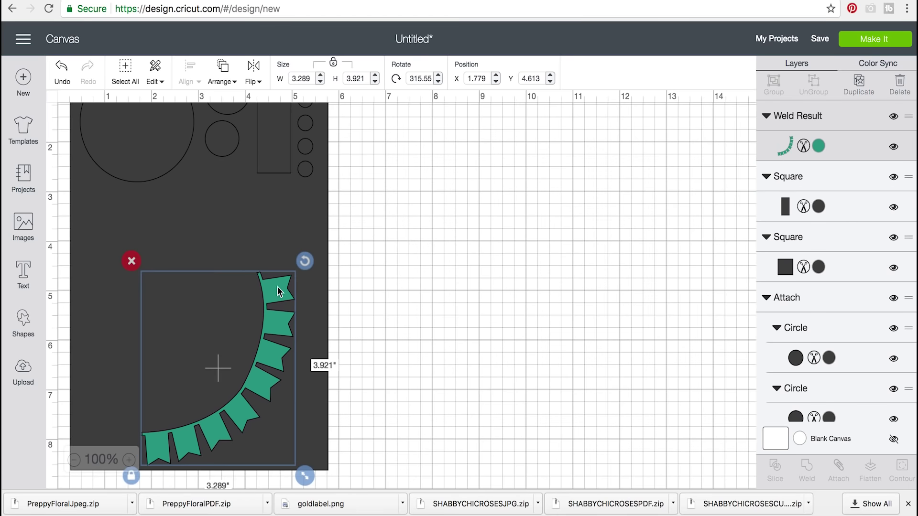
{"action": "left_click_drag", "start_coordinate": [279, 292], "coordinate": [302, 281]}
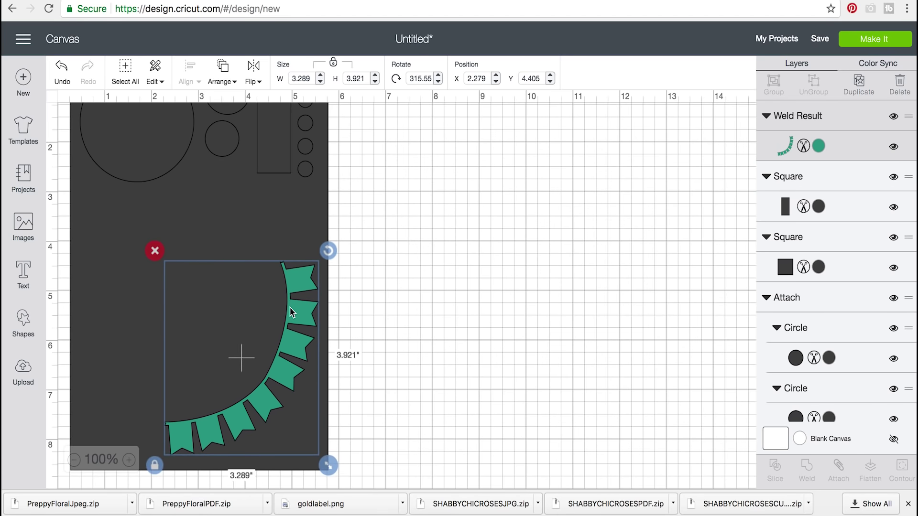
{"action": "left_click", "coordinate": [381, 314]}
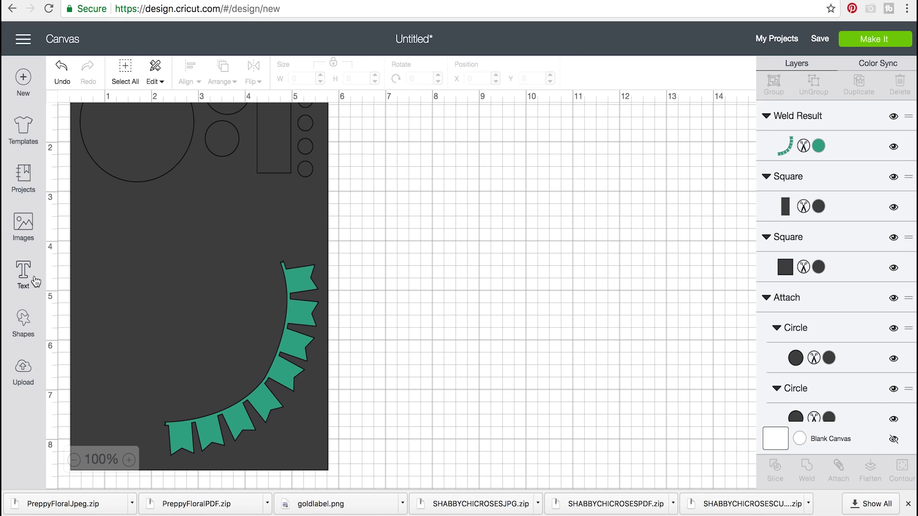
Step: In the Images library, replace the search term with 'shapes' and search
{"action": "left_click", "coordinate": [24, 223]}
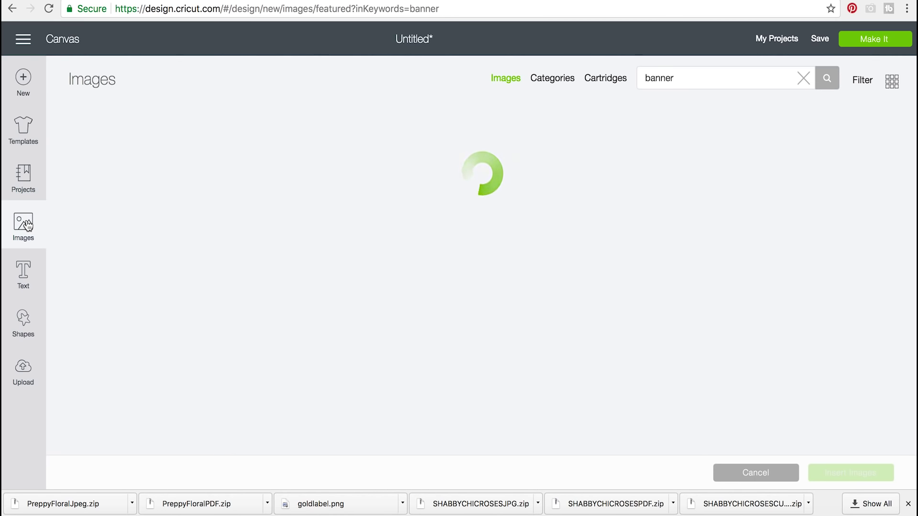
{"action": "scroll", "coordinate": [239, 302], "scroll_direction": "down", "scroll_amount": 4}
{"action": "scroll", "coordinate": [239, 306], "scroll_direction": "down", "scroll_amount": 10}
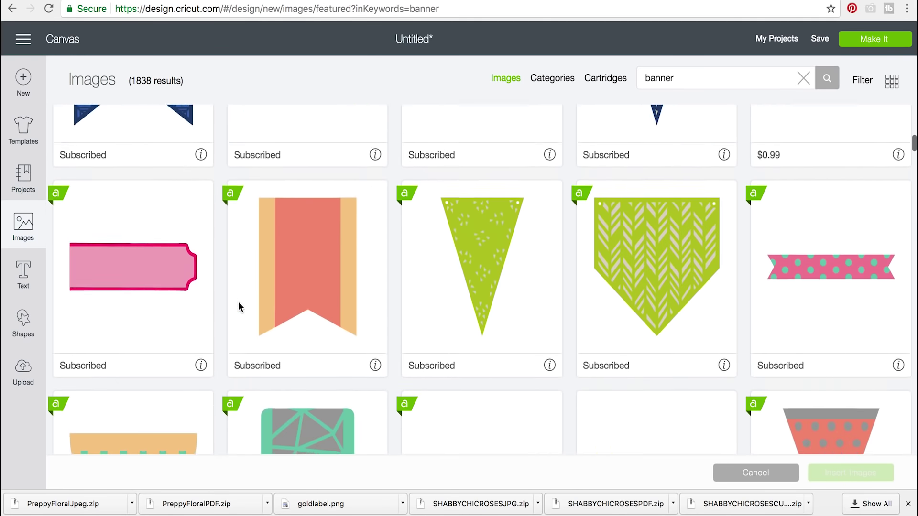
{"action": "left_click", "coordinate": [602, 77]}
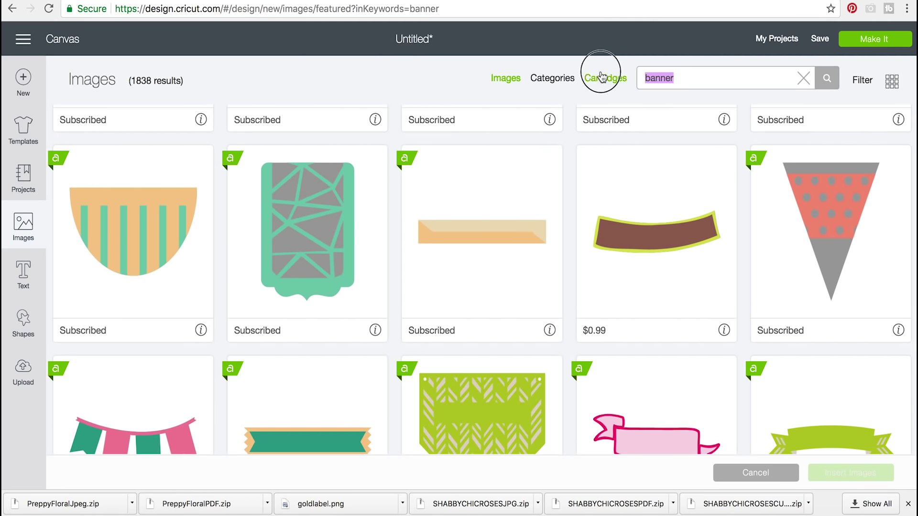
{"action": "type", "text": "shape"}
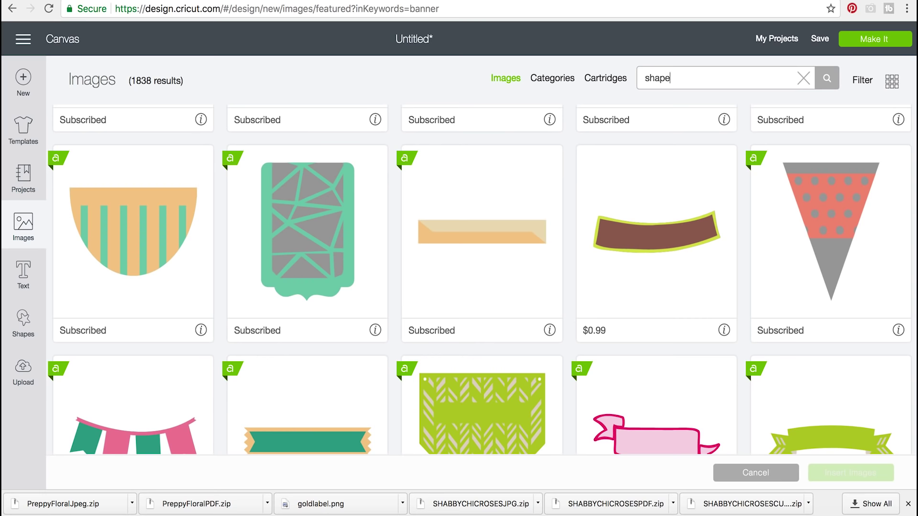
{"action": "type", "text": "s"}
{"action": "key", "text": "Return"}
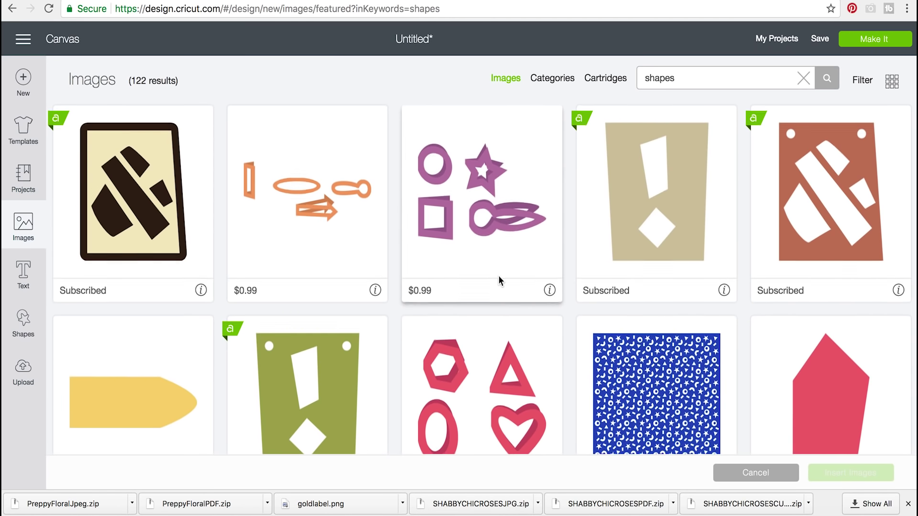
Step: Search for 'heart' and insert the solid coral heart image
{"action": "scroll", "coordinate": [499, 279], "scroll_direction": "down", "scroll_amount": 9}
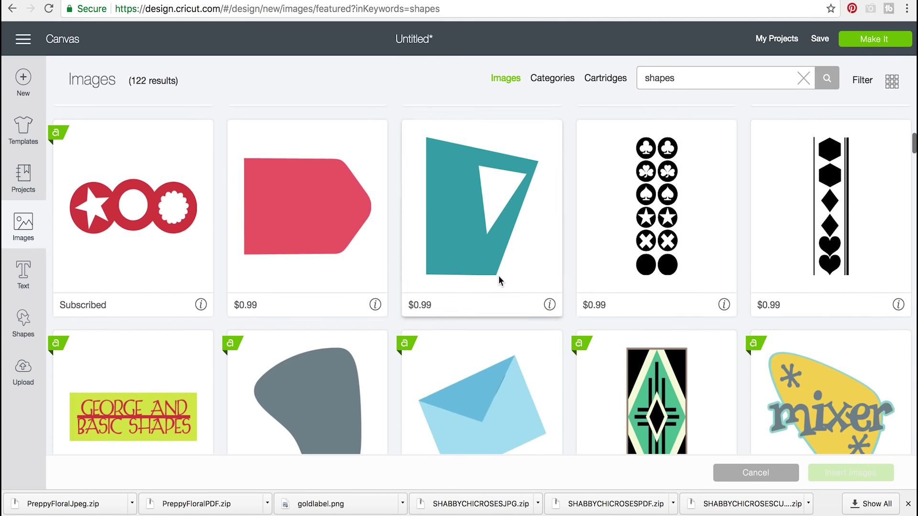
{"action": "scroll", "coordinate": [499, 276], "scroll_direction": "down", "scroll_amount": 9}
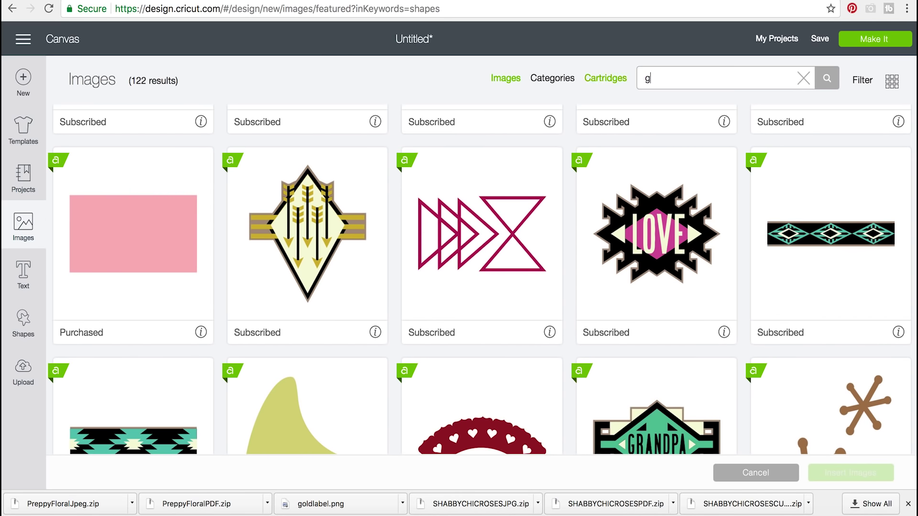
{"action": "type", "text": "t"}
{"action": "key", "text": "Return"}
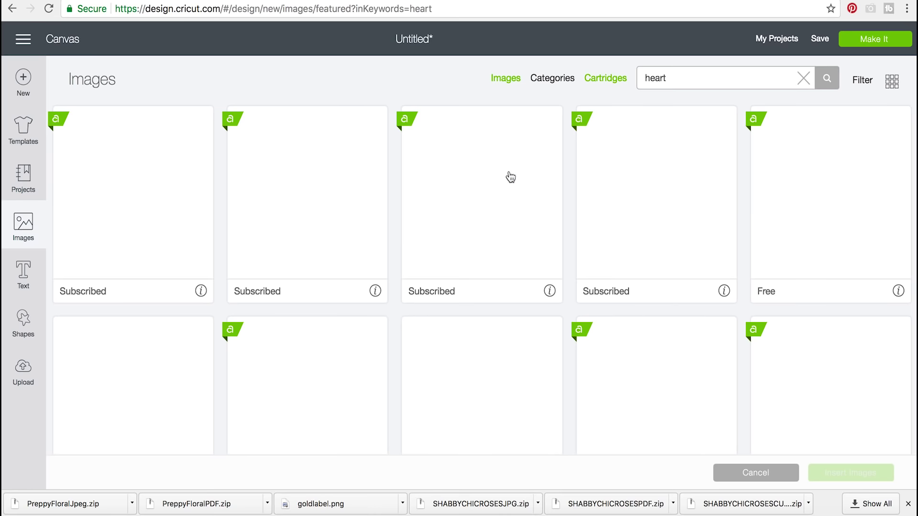
{"action": "scroll", "coordinate": [407, 303], "scroll_direction": "down", "scroll_amount": 1}
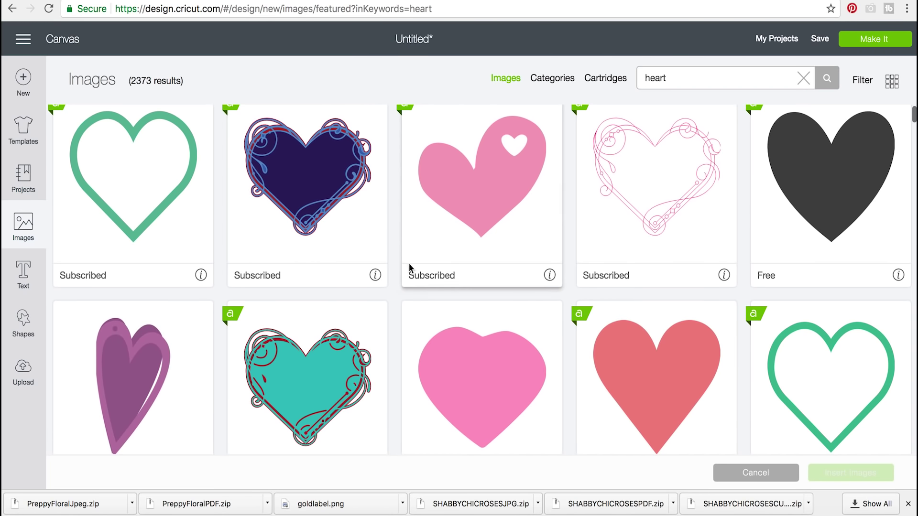
{"action": "scroll", "coordinate": [554, 258], "scroll_direction": "down", "scroll_amount": 2}
{"action": "left_click", "coordinate": [597, 261]}
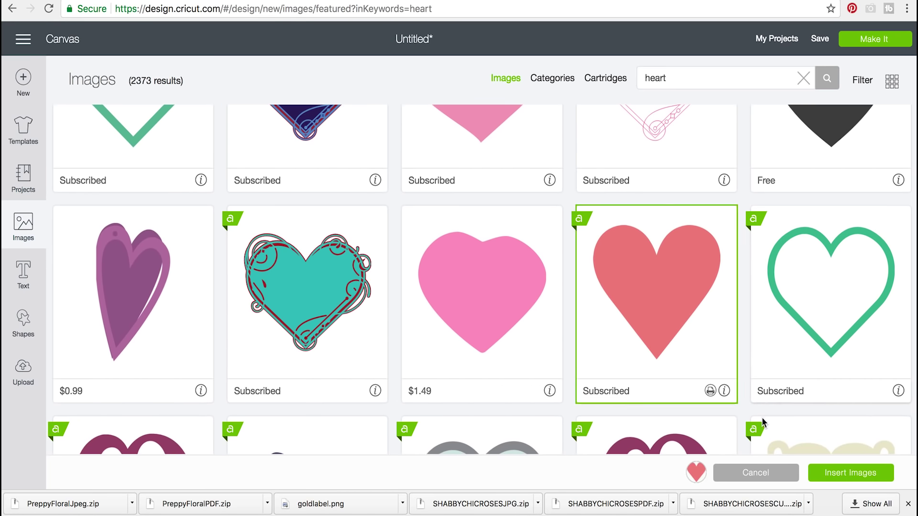
{"action": "scroll", "coordinate": [758, 400], "scroll_direction": "down", "scroll_amount": 2}
{"action": "left_click", "coordinate": [850, 472]}
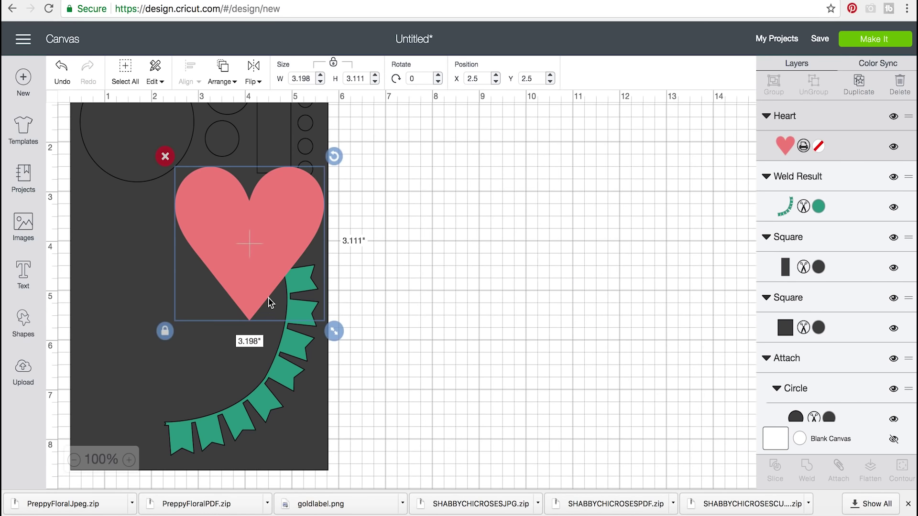
Step: Shrink the heart to 1.906" in the bottom-left corner and place a 0.461" copy above it
{"action": "left_click_drag", "start_coordinate": [269, 276], "coordinate": [172, 367]}
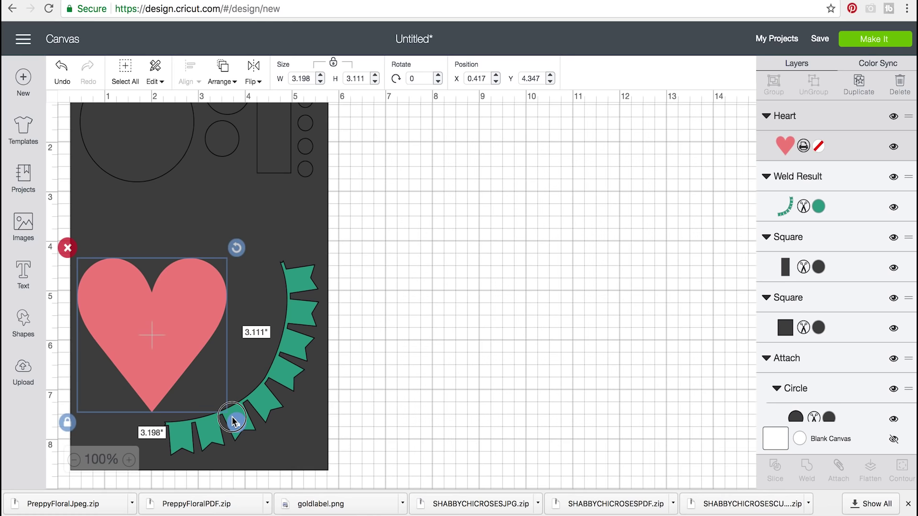
{"action": "left_click_drag", "start_coordinate": [232, 420], "coordinate": [176, 360]}
{"action": "left_click_drag", "start_coordinate": [136, 318], "coordinate": [139, 411]}
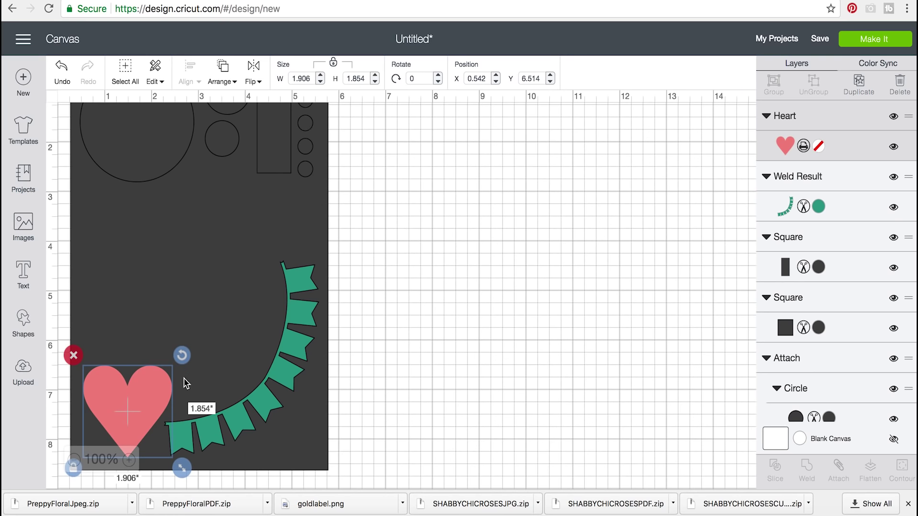
{"action": "key", "text": "ctrl+c"}
{"action": "key", "text": "ctrl+v"}
{"action": "left_click_drag", "start_coordinate": [153, 416], "coordinate": [151, 304]}
{"action": "left_click_drag", "start_coordinate": [184, 366], "coordinate": [114, 297]}
{"action": "left_click_drag", "start_coordinate": [90, 276], "coordinate": [95, 317]}
Step: Paste more small heart copies and stack them in a vertical column above the large heart
{"action": "key", "text": "ctrl+c"}
{"action": "key", "text": "ctrl+v"}
{"action": "key", "text": "ctrl+c"}
{"action": "key", "text": "ctrl+v"}
{"action": "left_click_drag", "start_coordinate": [118, 367], "coordinate": [99, 290]}
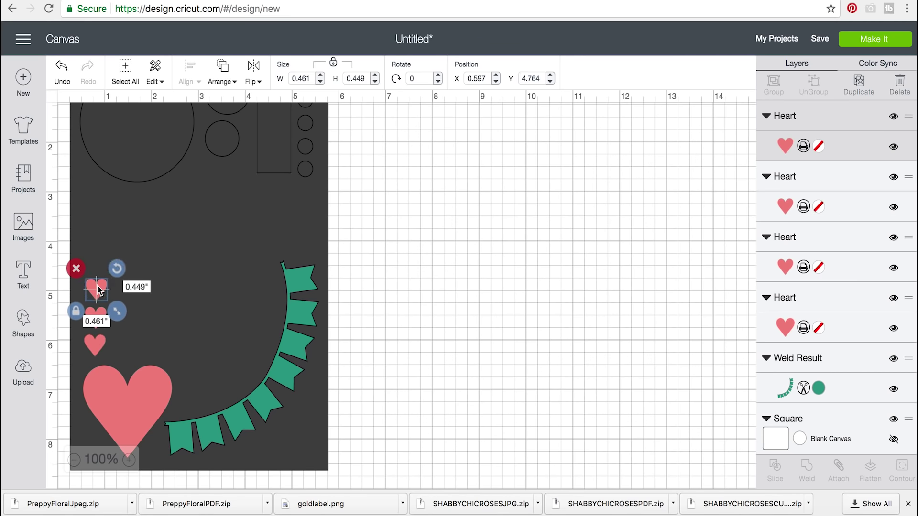
{"action": "key", "text": "ctrl+v"}
{"action": "left_click_drag", "start_coordinate": [123, 380], "coordinate": [98, 257]}
{"action": "key", "text": "ctrl+v"}
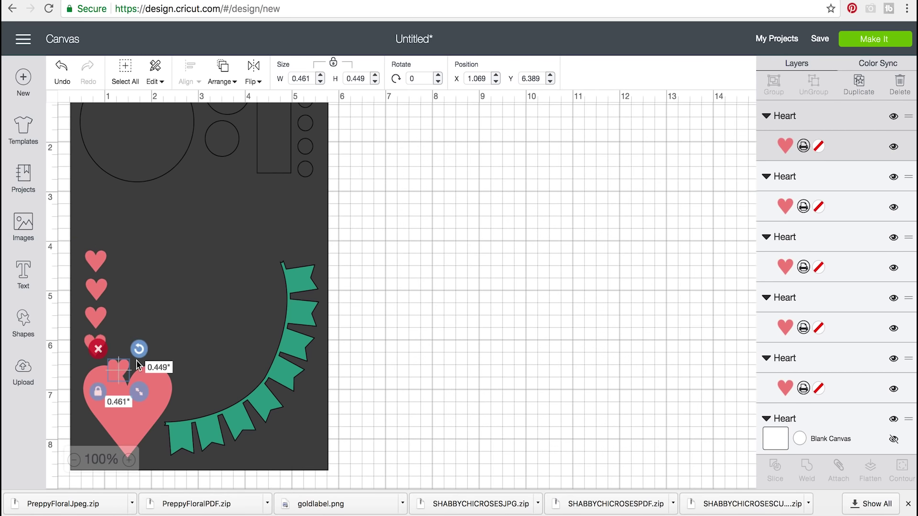
{"action": "left_click_drag", "start_coordinate": [122, 370], "coordinate": [103, 232]}
{"action": "left_click", "coordinate": [96, 258], "text": "shift"}
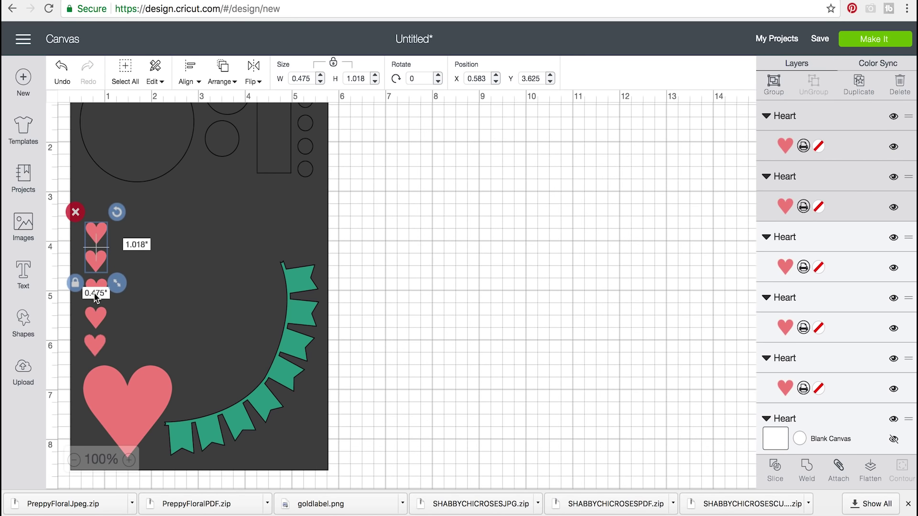
Step: Select all five small hearts and align them along their left edges
{"action": "left_click", "coordinate": [94, 292], "text": "shift"}
{"action": "left_click", "coordinate": [94, 314], "text": "shift"}
{"action": "left_click", "coordinate": [93, 315], "text": "shift"}
{"action": "left_click", "coordinate": [93, 346], "text": "shift"}
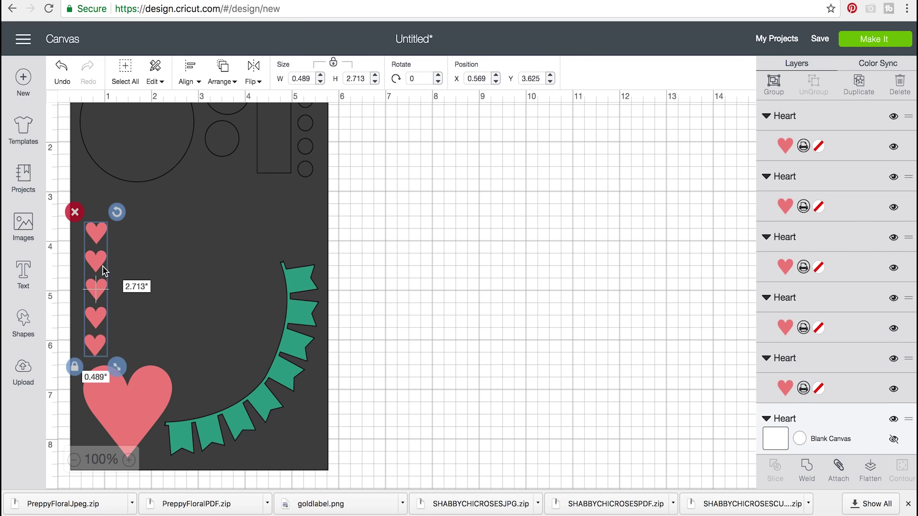
{"action": "left_click", "coordinate": [192, 73]}
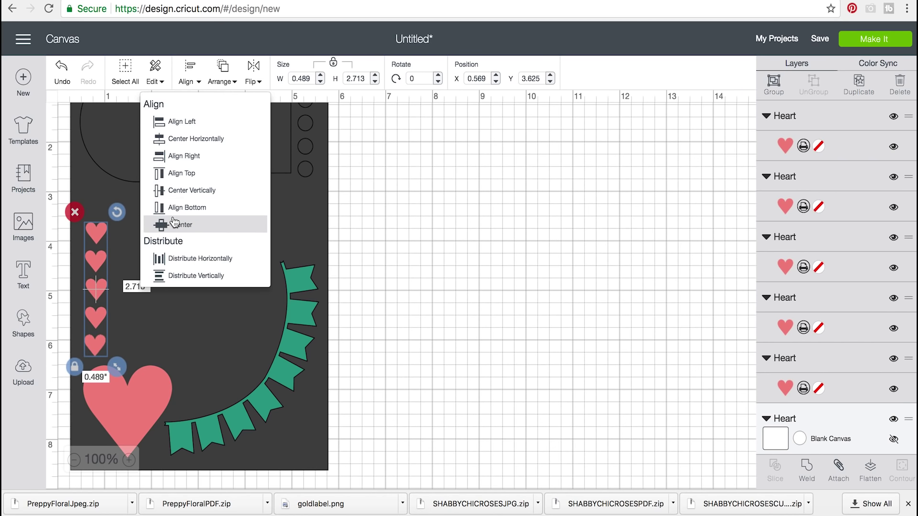
{"action": "left_click", "coordinate": [176, 123]}
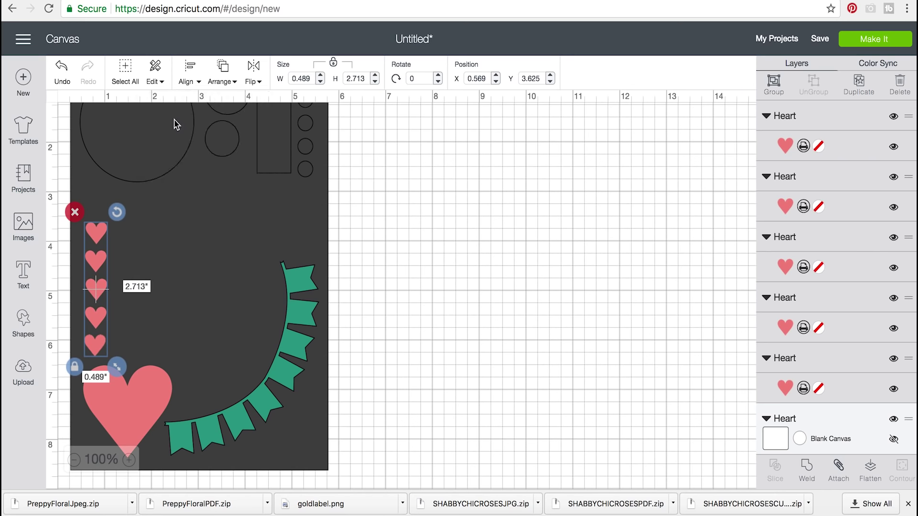
Step: Attach the five small hearts into a single group
{"action": "left_click", "coordinate": [192, 70]}
{"action": "left_click", "coordinate": [182, 259]}
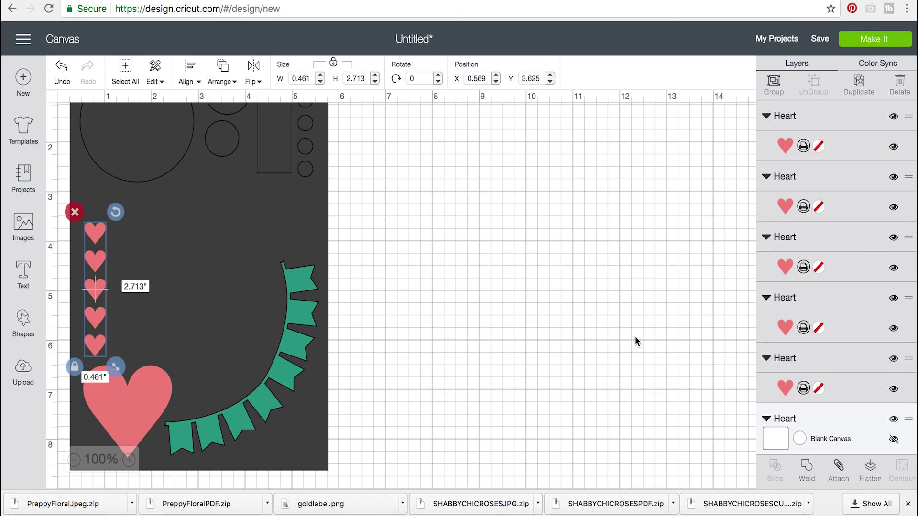
{"action": "left_click", "coordinate": [829, 469]}
{"action": "left_click", "coordinate": [413, 332]}
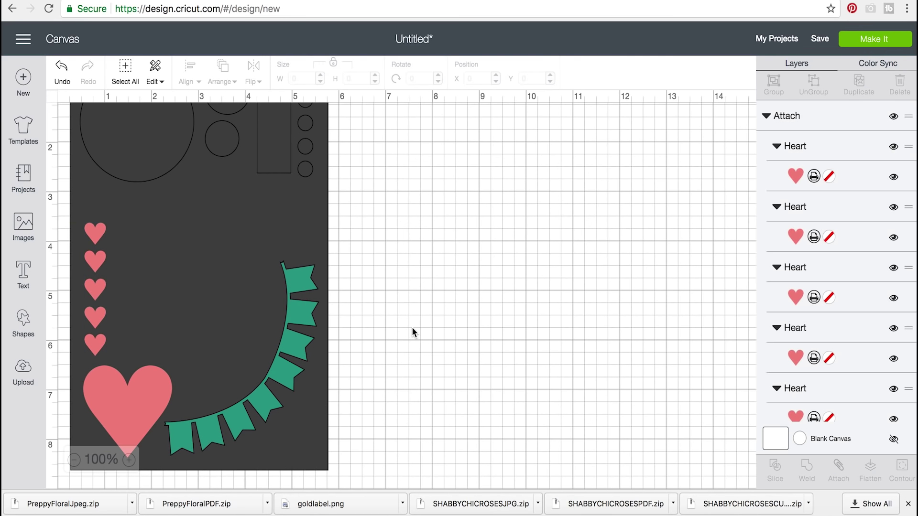
{"action": "scroll", "coordinate": [182, 285], "scroll_direction": "up", "scroll_amount": 2}
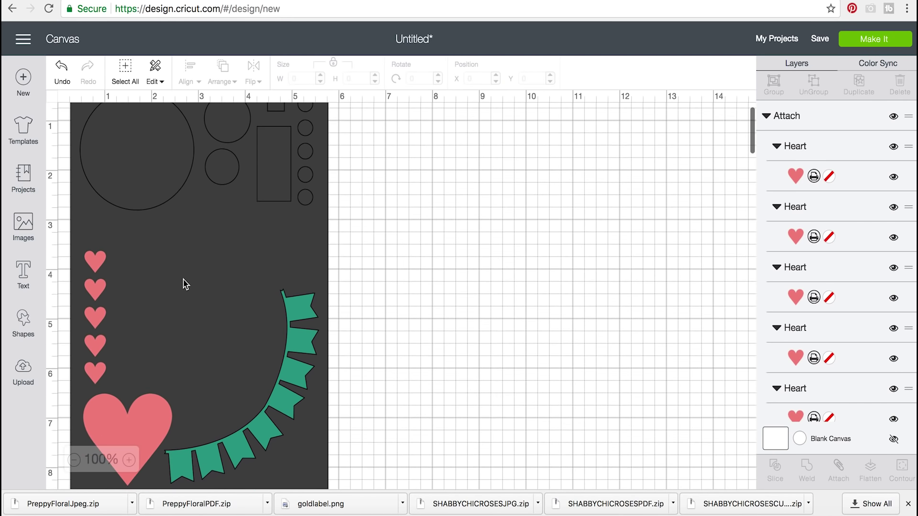
Step: Browse the heart results, then search the image library for star and scroll through them
{"action": "left_click", "coordinate": [33, 246]}
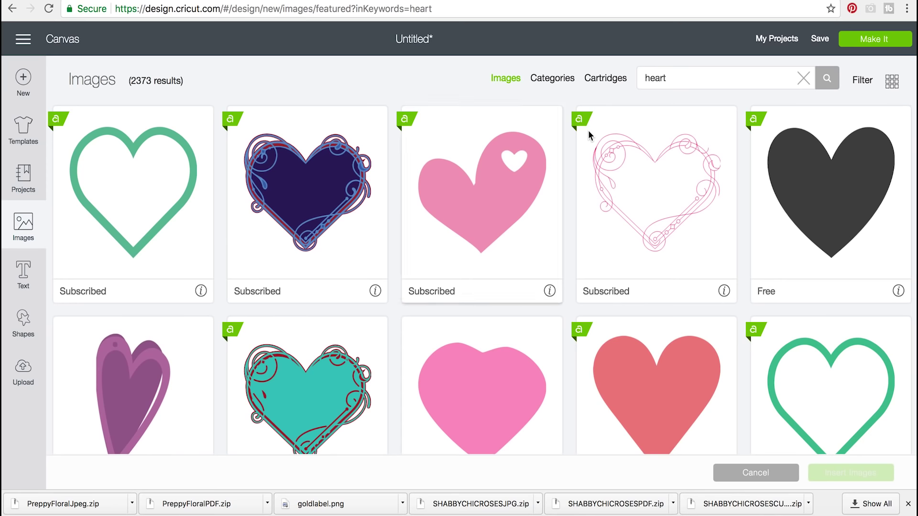
{"action": "scroll", "coordinate": [512, 328], "scroll_direction": "down", "scroll_amount": 10}
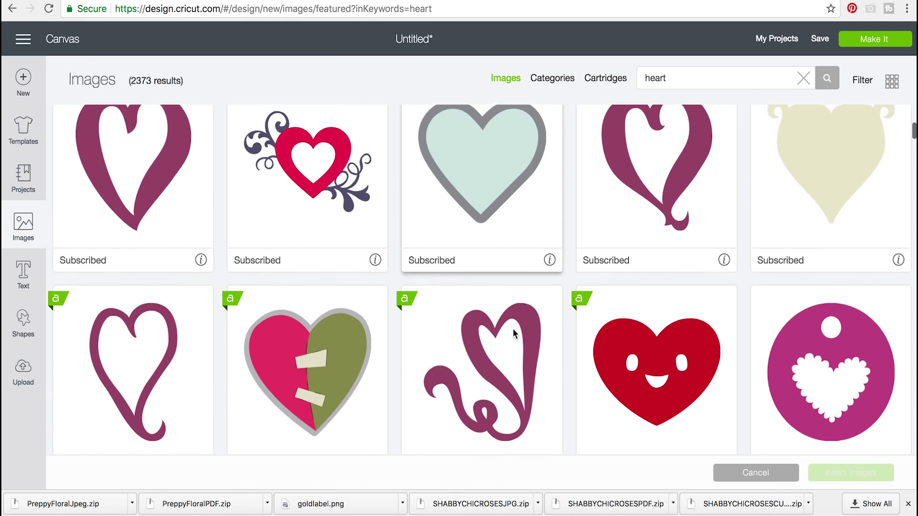
{"action": "scroll", "coordinate": [512, 330], "scroll_direction": "down", "scroll_amount": 11}
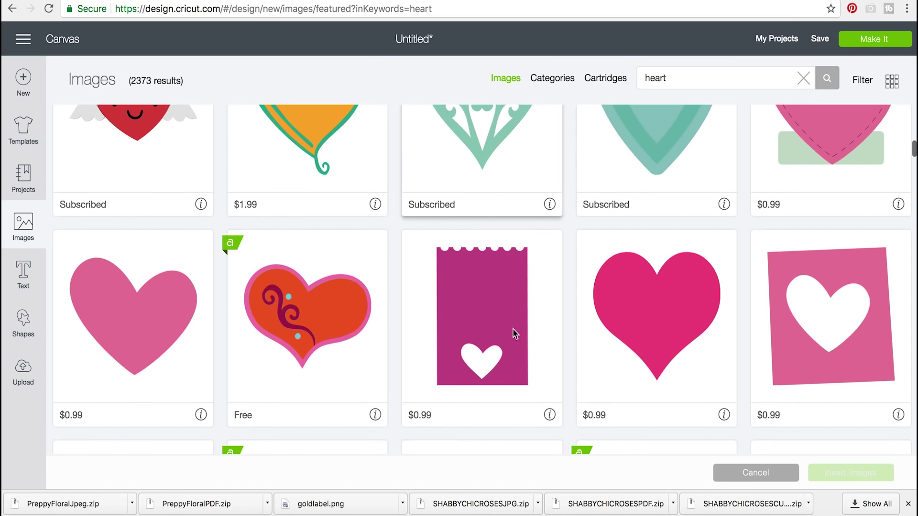
{"action": "scroll", "coordinate": [512, 328], "scroll_direction": "down", "scroll_amount": 8}
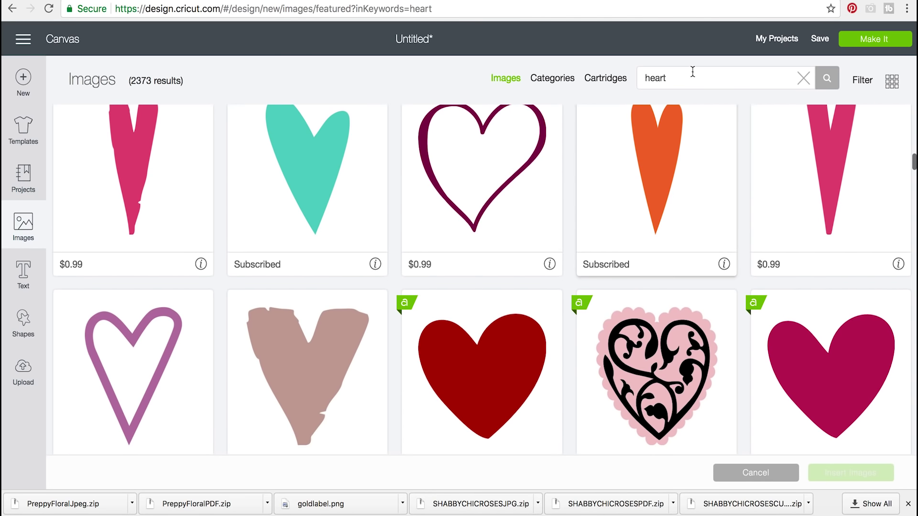
{"action": "type", "text": "r"}
{"action": "key", "text": "Return"}
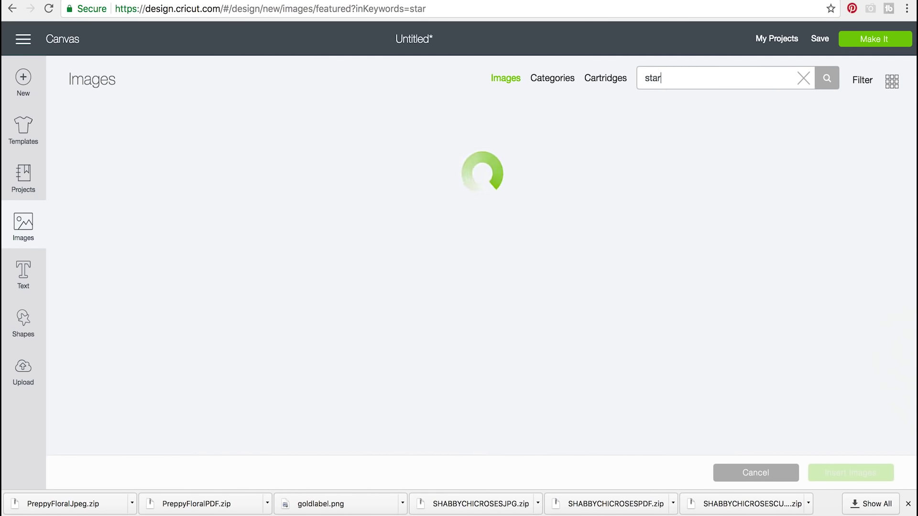
{"action": "scroll", "coordinate": [400, 260], "scroll_direction": "down", "scroll_amount": 3}
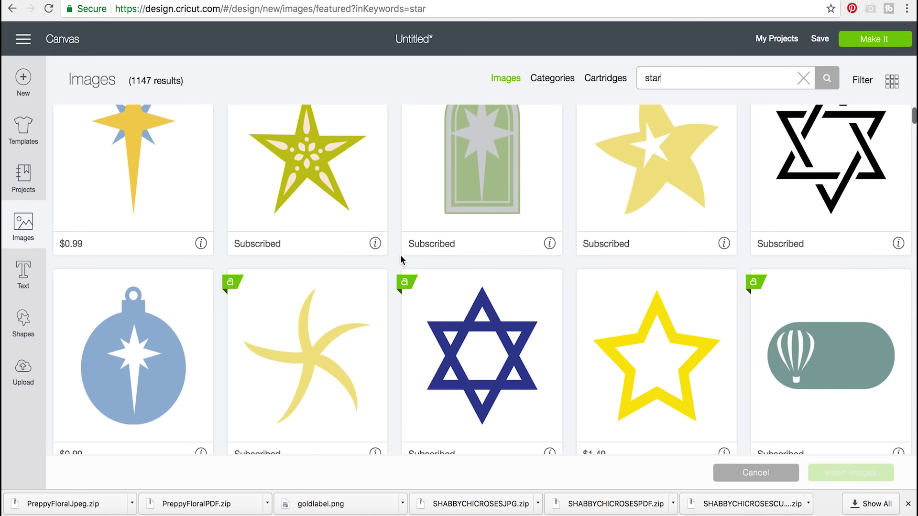
{"action": "scroll", "coordinate": [402, 290], "scroll_direction": "down", "scroll_amount": 6}
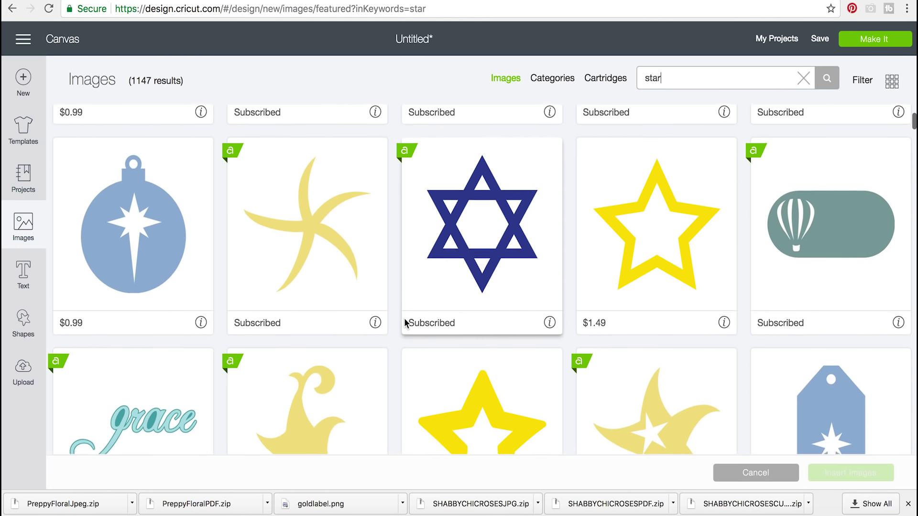
{"action": "scroll", "coordinate": [405, 320], "scroll_direction": "down", "scroll_amount": 7}
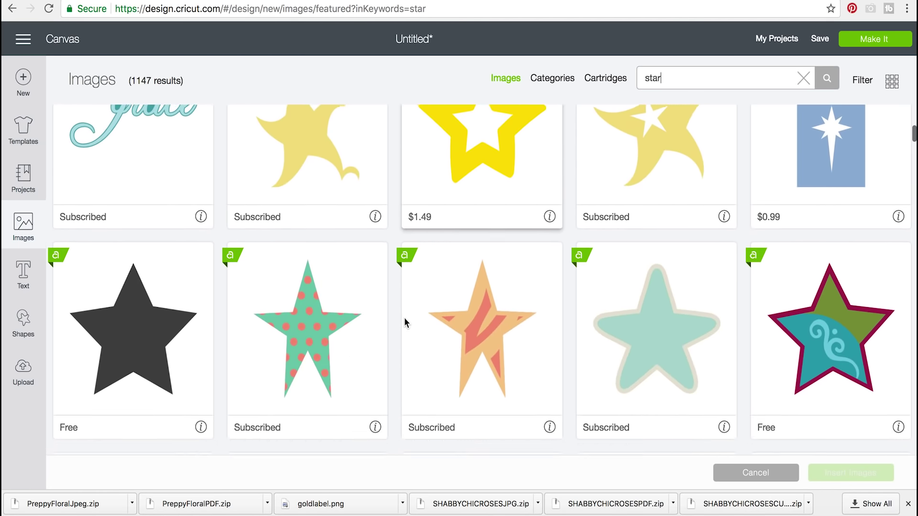
{"action": "scroll", "coordinate": [404, 322], "scroll_direction": "down", "scroll_amount": 10}
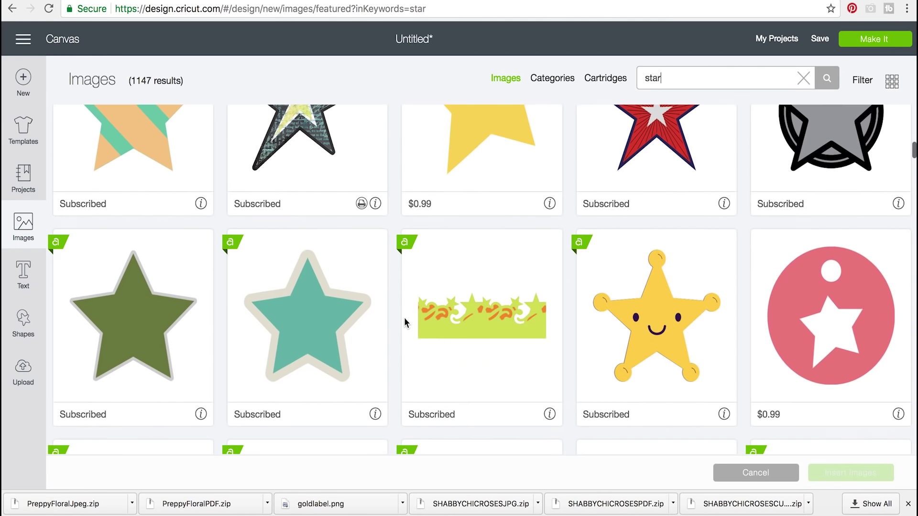
{"action": "scroll", "coordinate": [405, 320], "scroll_direction": "down", "scroll_amount": 2}
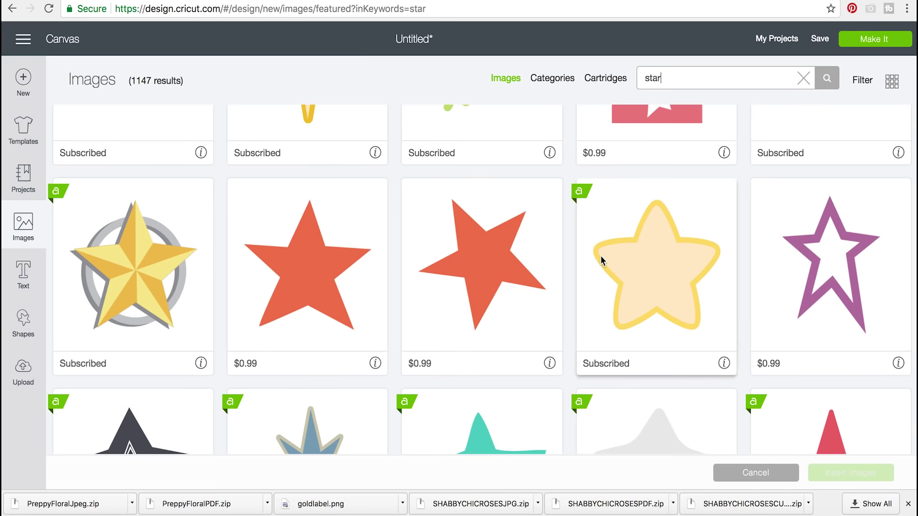
{"action": "scroll", "coordinate": [601, 261], "scroll_direction": "down", "scroll_amount": 6}
{"action": "scroll", "coordinate": [582, 296], "scroll_direction": "down", "scroll_amount": 3}
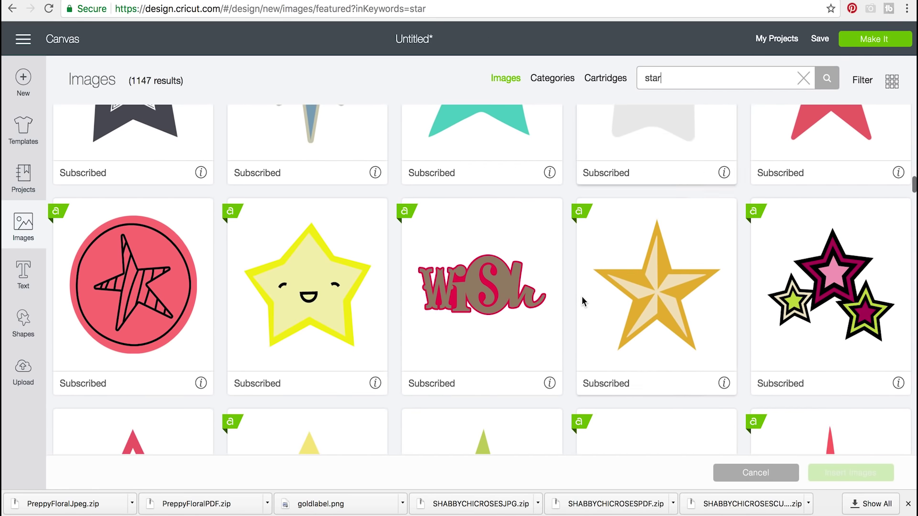
{"action": "scroll", "coordinate": [581, 296], "scroll_direction": "up", "scroll_amount": 5}
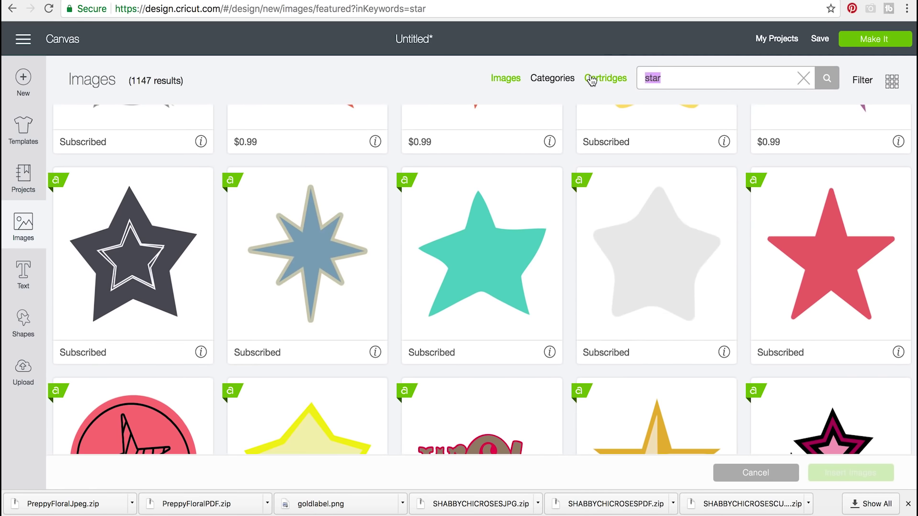
Step: Search images for 'mickey' and insert the Mickey head silhouette
{"action": "key", "text": "Return"}
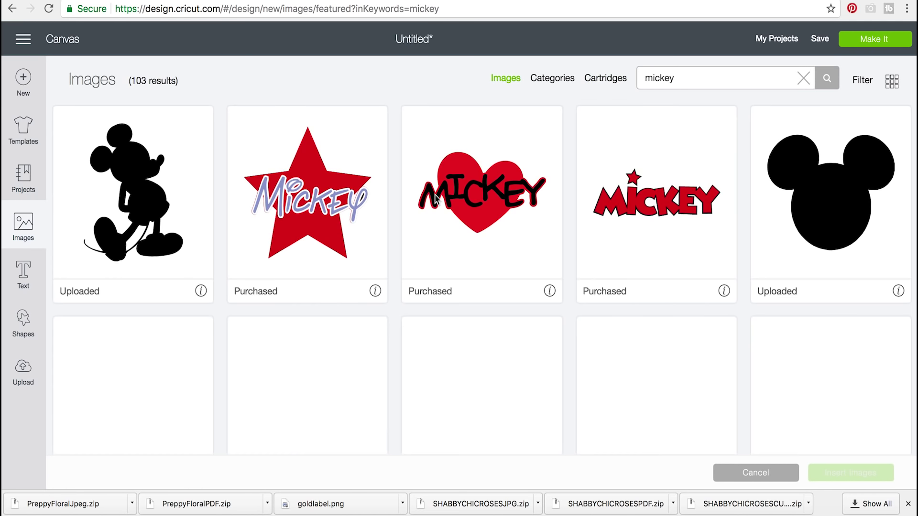
{"action": "scroll", "coordinate": [362, 270], "scroll_direction": "down", "scroll_amount": 2}
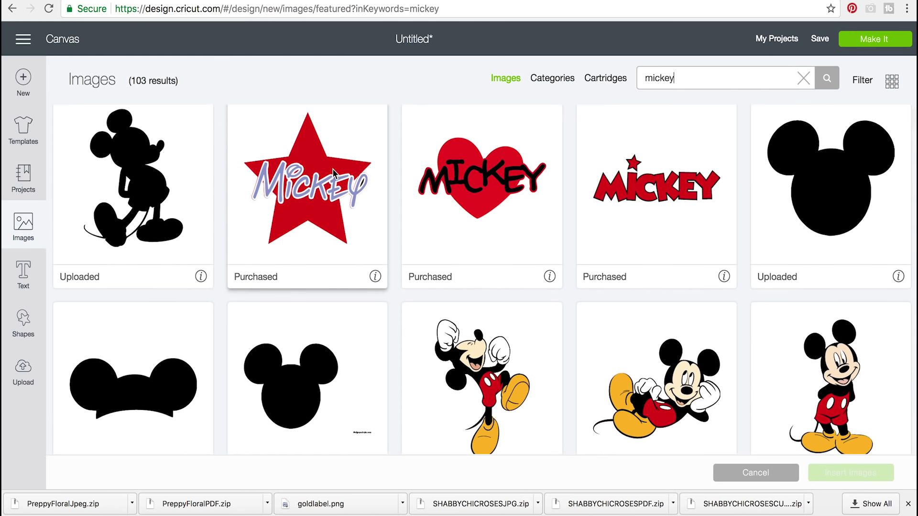
{"action": "scroll", "coordinate": [669, 268], "scroll_direction": "down", "scroll_amount": 2}
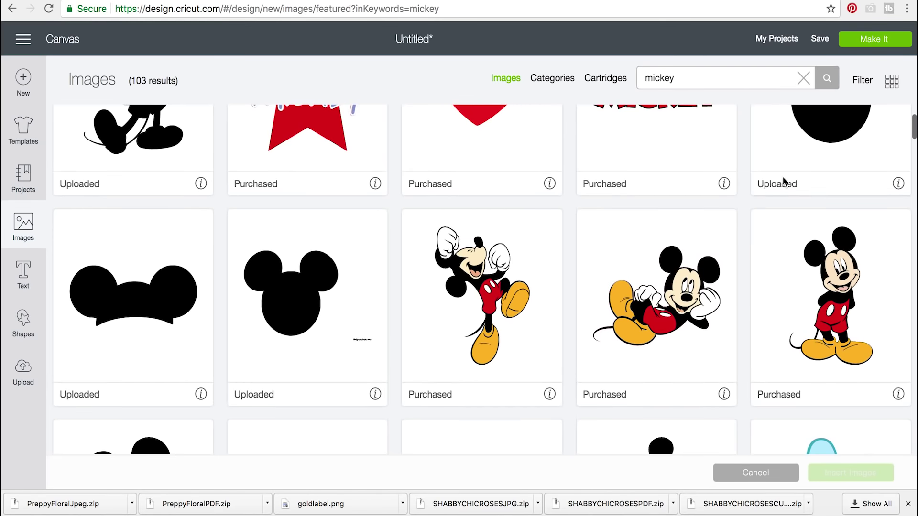
{"action": "scroll", "coordinate": [686, 293], "scroll_direction": "down", "scroll_amount": 4}
{"action": "scroll", "coordinate": [839, 171], "scroll_direction": "up", "scroll_amount": 6}
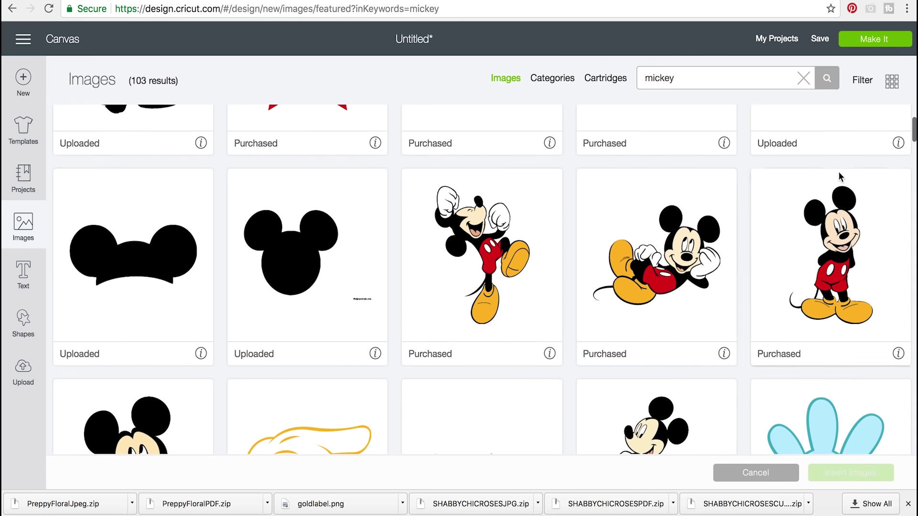
{"action": "left_click", "coordinate": [809, 184]}
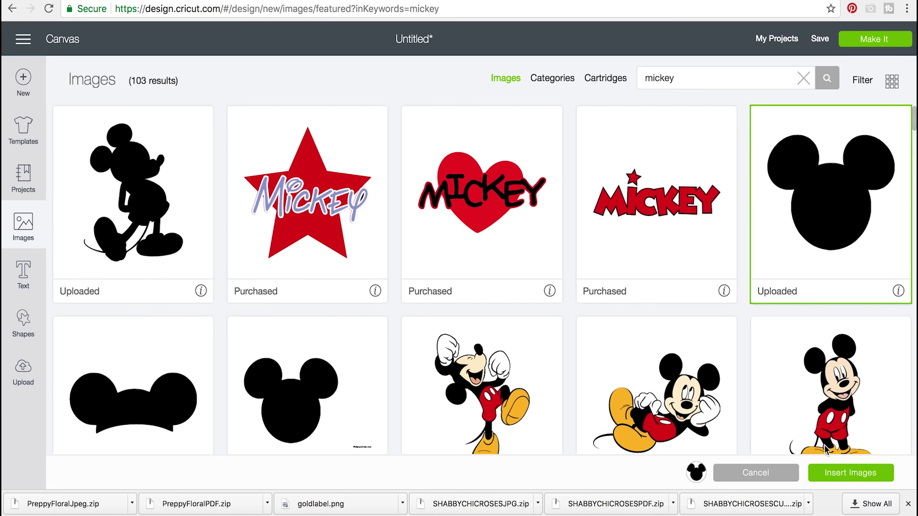
{"action": "left_click", "coordinate": [829, 473]}
Step: Move the Mickey head onto the stencil, shrink it to about 1.7" and tilt it 18.87°
{"action": "left_click", "coordinate": [349, 336]}
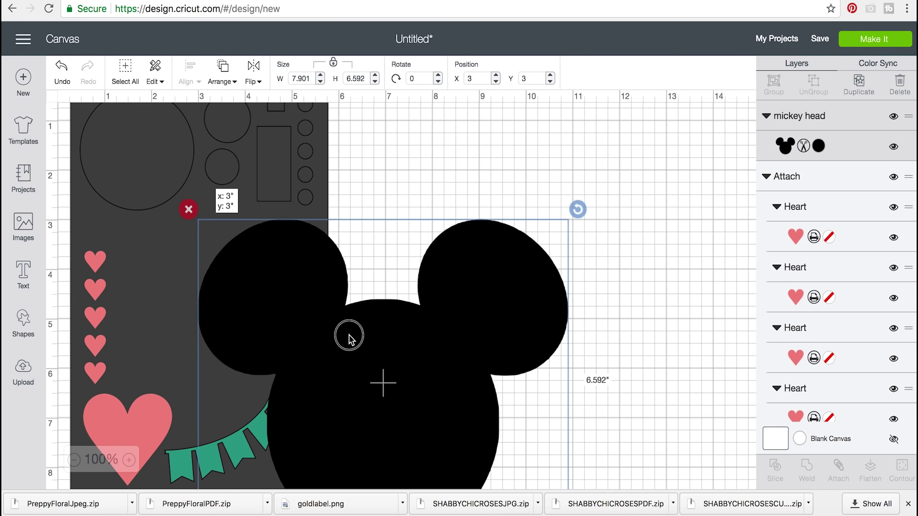
{"action": "left_click_drag", "start_coordinate": [348, 336], "coordinate": [211, 254]}
{"action": "left_click_drag", "start_coordinate": [438, 474], "coordinate": [150, 158]}
{"action": "left_click_drag", "start_coordinate": [106, 181], "coordinate": [152, 271]}
{"action": "left_click_drag", "start_coordinate": [191, 219], "coordinate": [191, 241]}
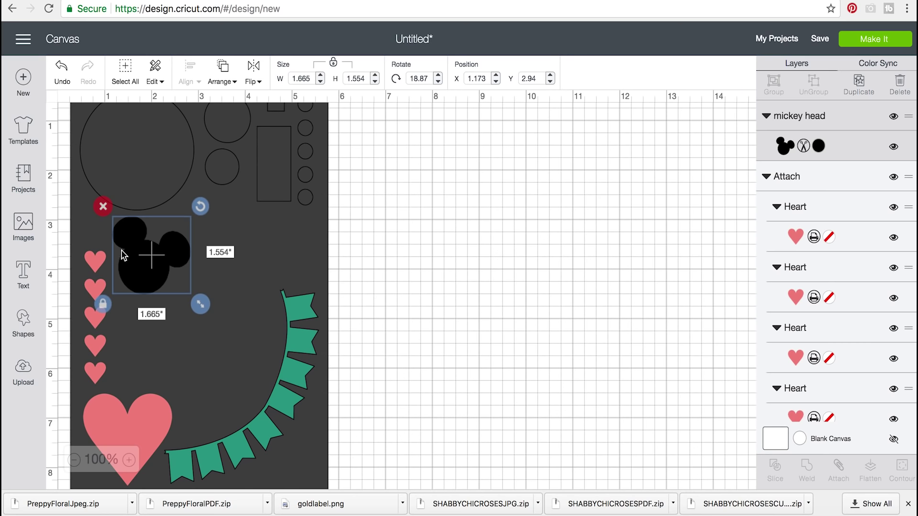
Step: Duplicate the head into small 0.526" copies placed beside the large head
{"action": "key", "text": "ctrl+d"}
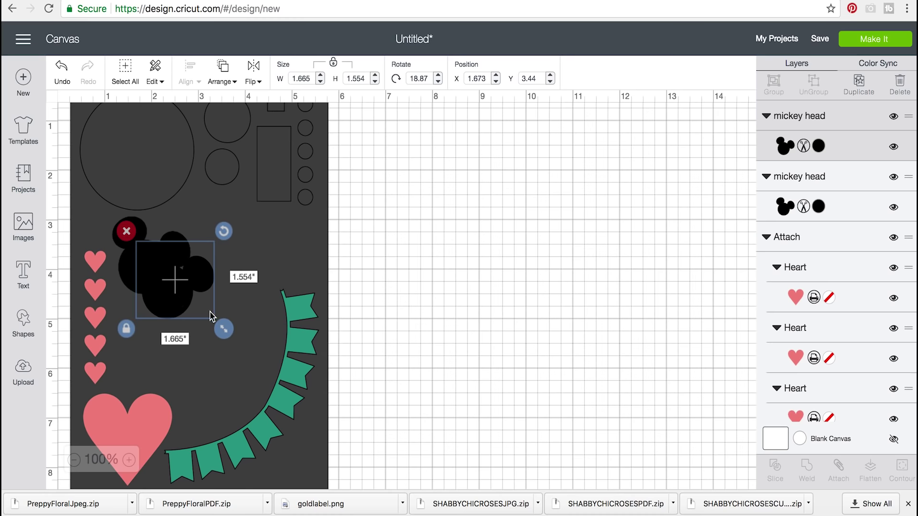
{"action": "left_click_drag", "start_coordinate": [213, 328], "coordinate": [170, 277]}
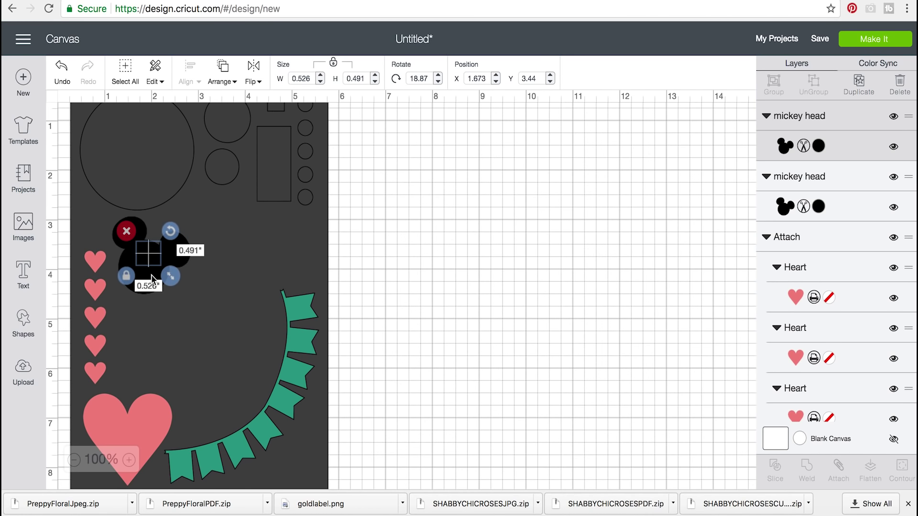
{"action": "left_click_drag", "start_coordinate": [159, 246], "coordinate": [214, 258]}
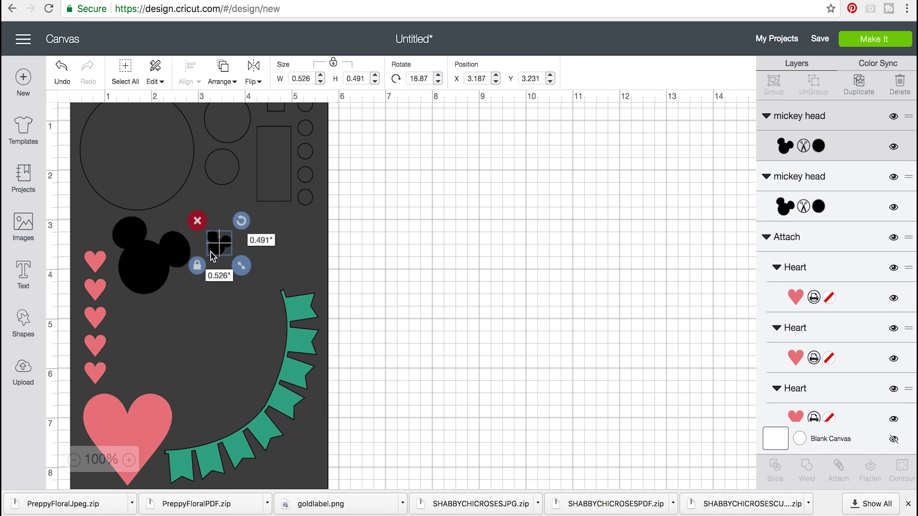
{"action": "key", "text": "ctrl+d"}
{"action": "left_click_drag", "start_coordinate": [235, 264], "coordinate": [209, 362]}
{"action": "key", "text": "ctrl+d"}
{"action": "left_click", "coordinate": [212, 302]}
{"action": "key", "text": "ctrl+d"}
Step: Select the five small Mickey heads and align them on their left edges
{"action": "left_click", "coordinate": [214, 325], "text": "shift"}
{"action": "left_click", "coordinate": [215, 304], "text": "shift"}
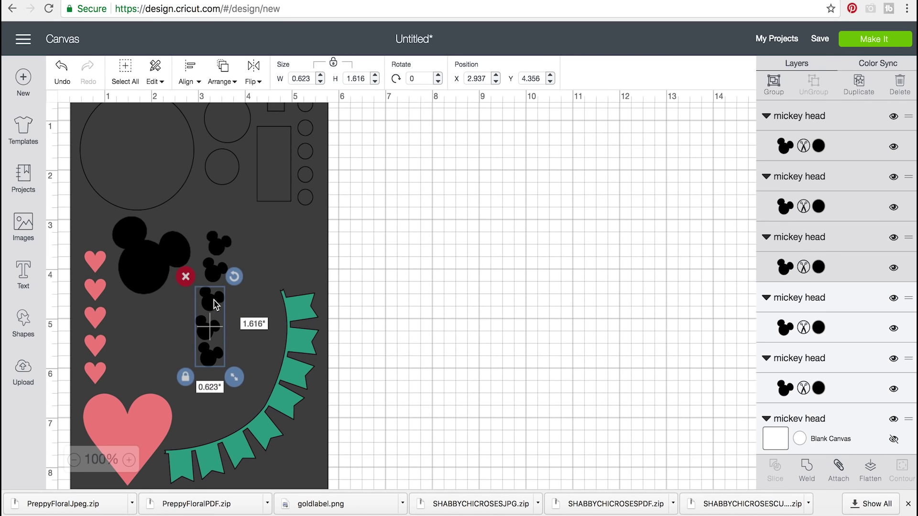
{"action": "left_click", "coordinate": [217, 277], "text": "shift"}
{"action": "left_click", "coordinate": [219, 249], "text": "shift"}
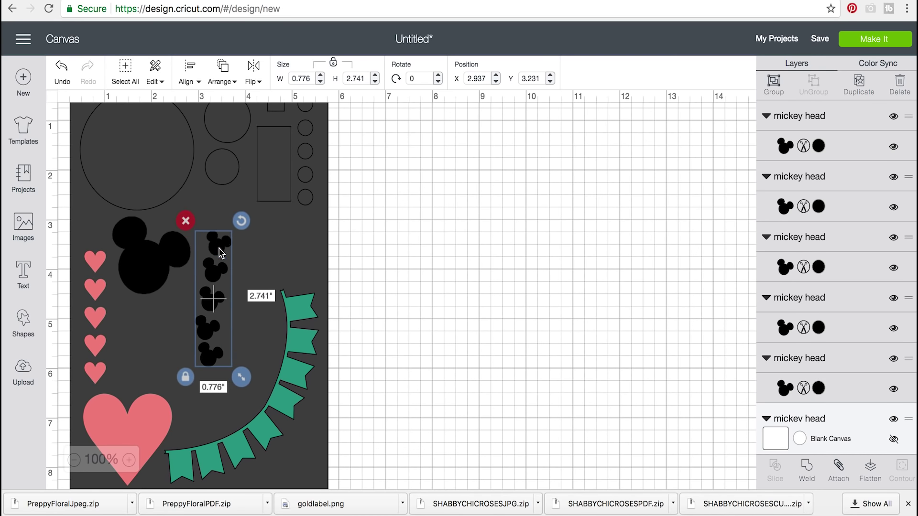
{"action": "left_click", "coordinate": [187, 72]}
{"action": "left_click", "coordinate": [185, 121]}
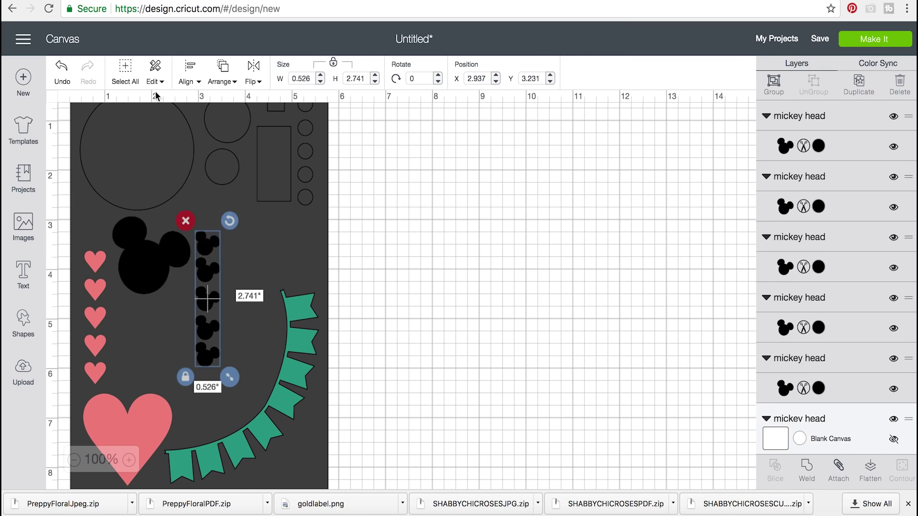
{"action": "left_click", "coordinate": [186, 81]}
{"action": "left_click", "coordinate": [180, 260]}
Step: Attach the small heads as one 2.741" column beneath the large head and move the large head down
{"action": "left_click_drag", "start_coordinate": [216, 324], "coordinate": [210, 383]}
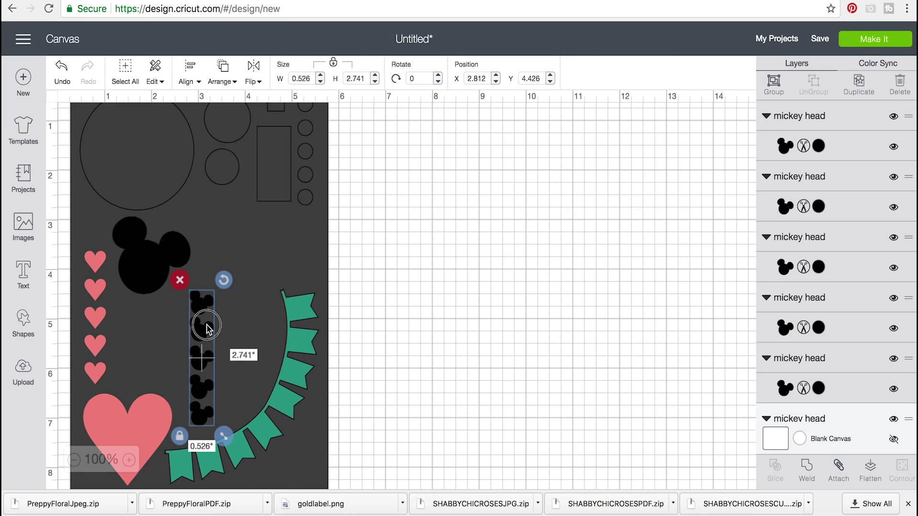
{"action": "left_click_drag", "start_coordinate": [207, 327], "coordinate": [220, 250]}
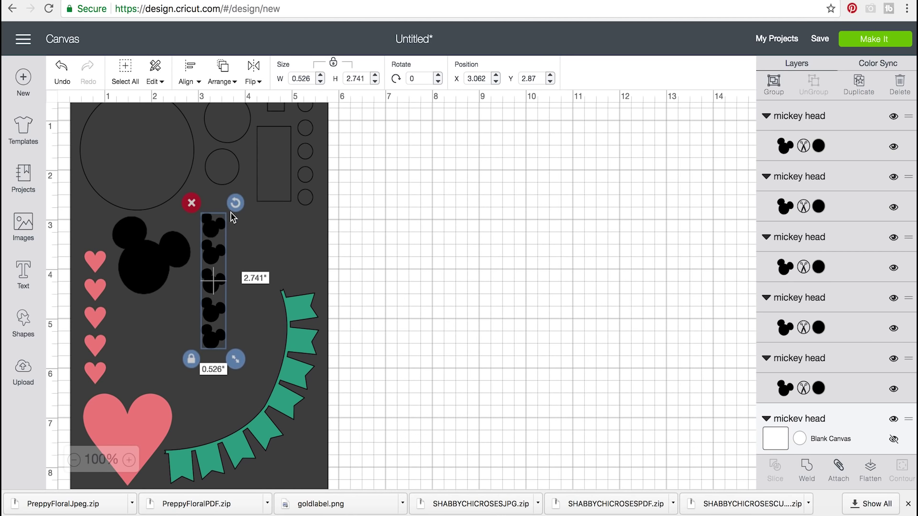
{"action": "left_click", "coordinate": [360, 225]}
{"action": "scroll", "coordinate": [261, 278], "scroll_direction": "up", "scroll_amount": 1}
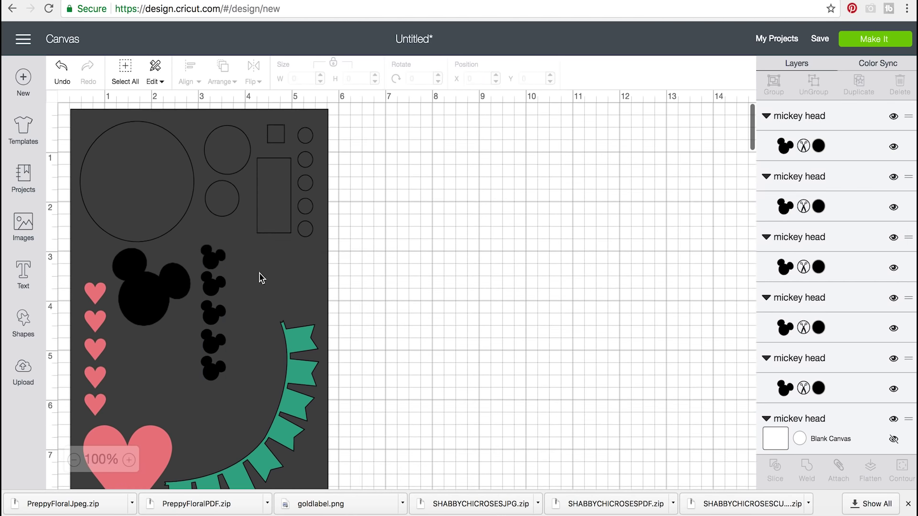
{"action": "left_click_drag", "start_coordinate": [231, 278], "coordinate": [222, 260]}
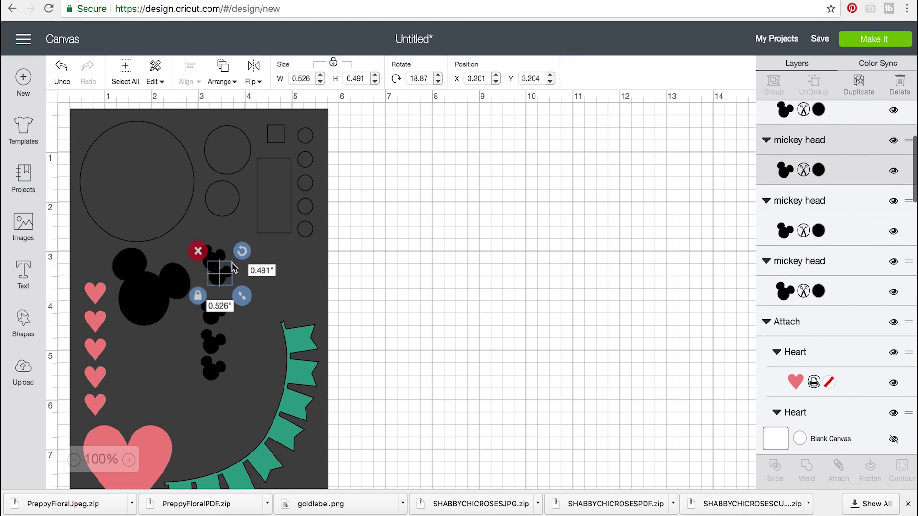
{"action": "key", "text": "ctrl+z"}
{"action": "left_click", "coordinate": [226, 264]}
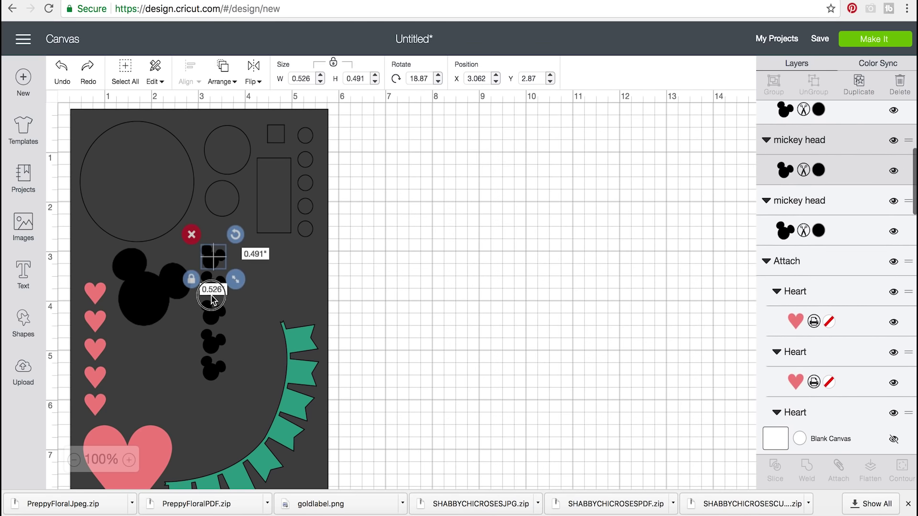
{"action": "left_click_drag", "start_coordinate": [211, 321], "coordinate": [462, 457]}
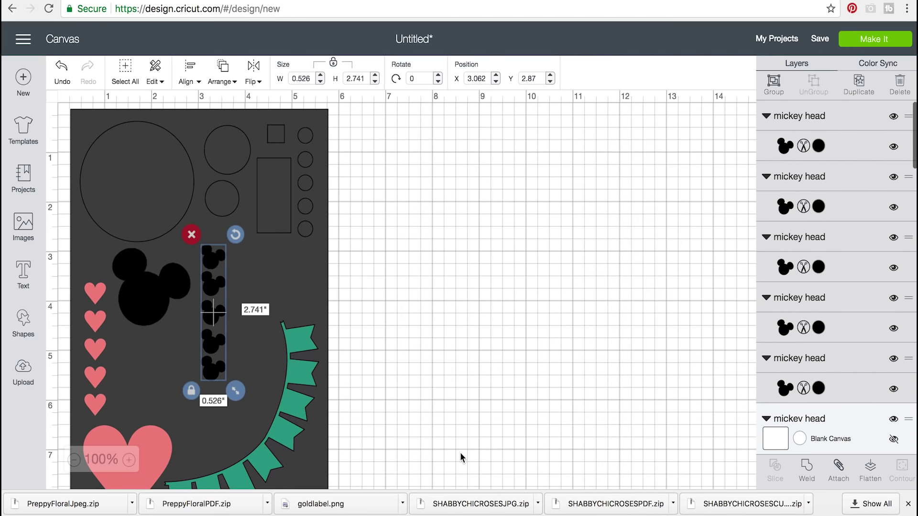
{"action": "left_click", "coordinate": [837, 471]}
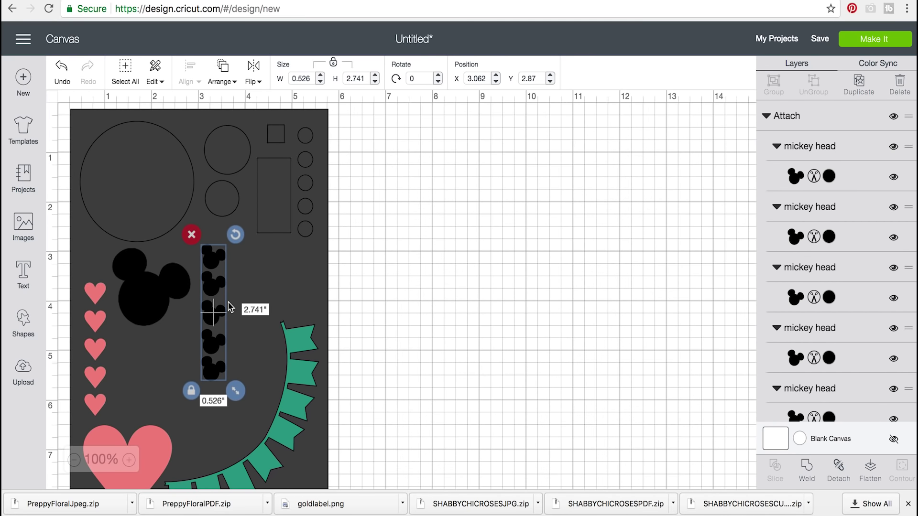
{"action": "left_click_drag", "start_coordinate": [213, 297], "coordinate": [192, 374]}
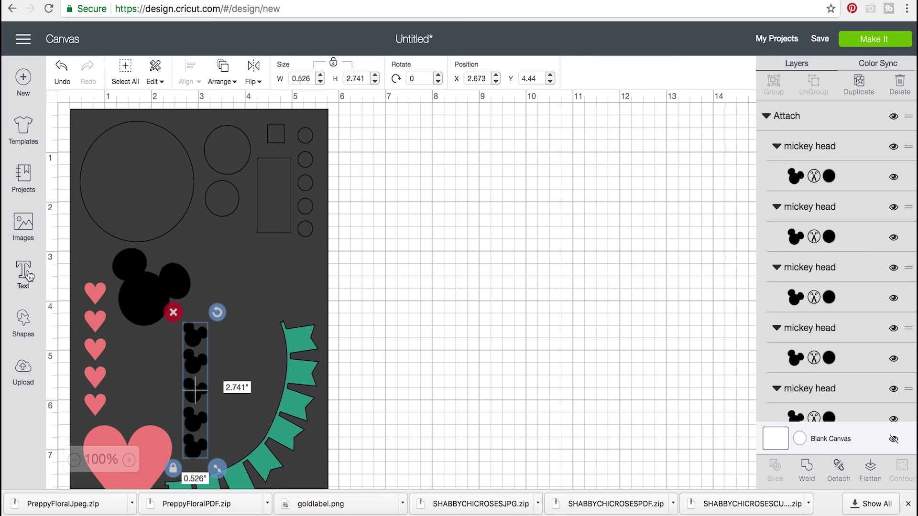
{"action": "left_click_drag", "start_coordinate": [160, 293], "coordinate": [171, 273]}
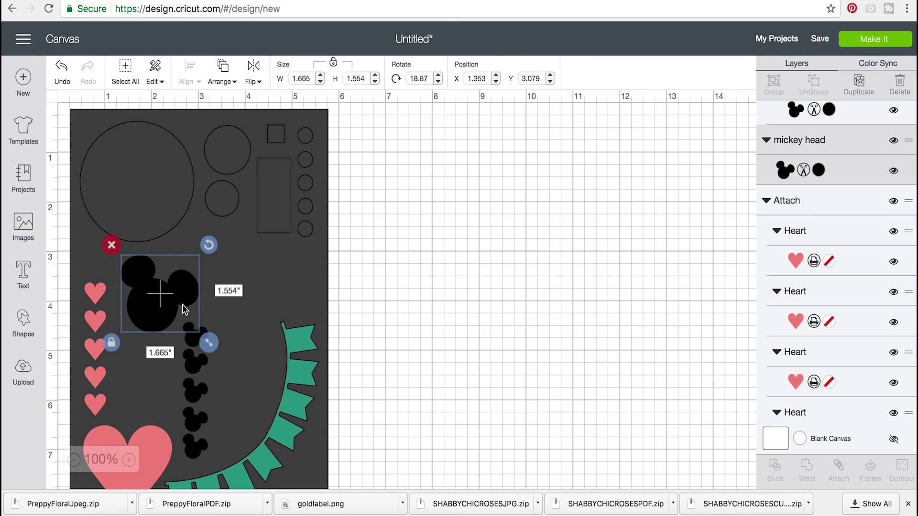
Step: Add a star shape, shrink it to about 2 inches wide, and nudge it right
{"action": "left_click", "coordinate": [28, 339]}
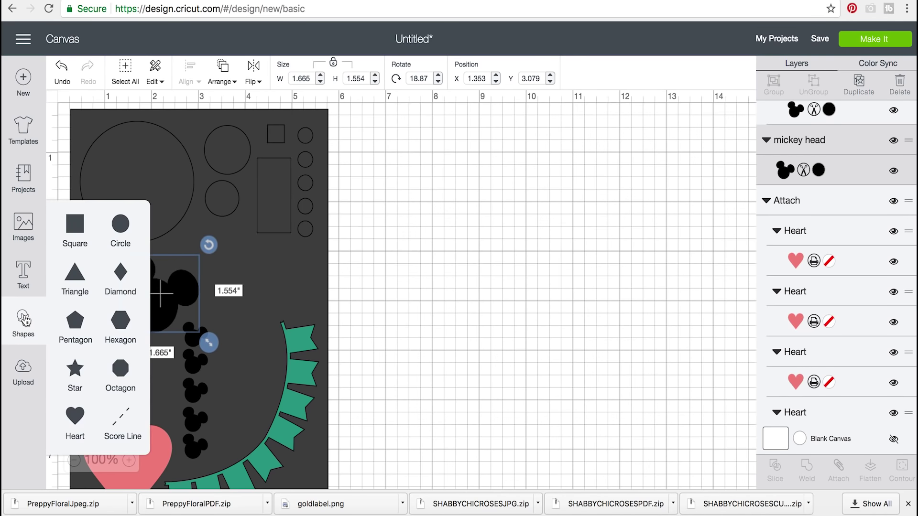
{"action": "left_click", "coordinate": [74, 373]}
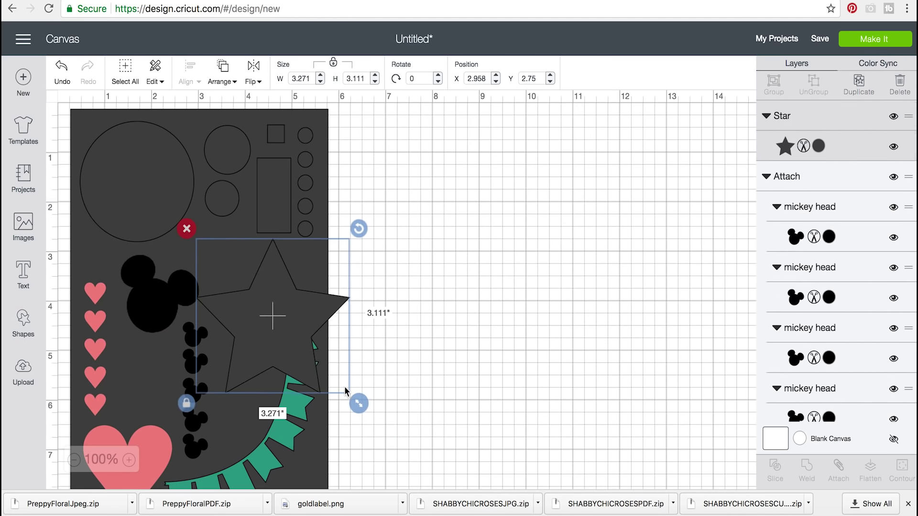
{"action": "left_click_drag", "start_coordinate": [358, 405], "coordinate": [299, 334]}
{"action": "left_click_drag", "start_coordinate": [252, 307], "coordinate": [256, 308]}
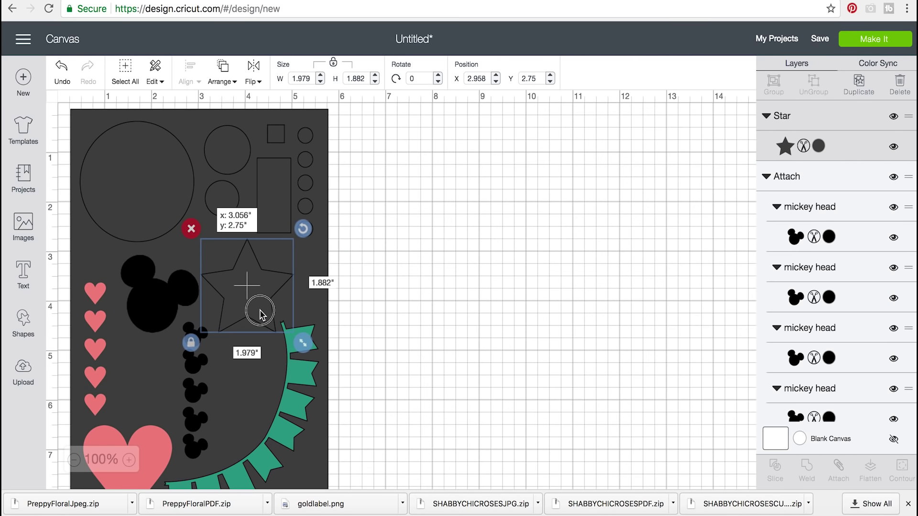
Step: Add a 0.936 by 1.625" diamond inside the bunting curve
{"action": "left_click", "coordinate": [32, 316]}
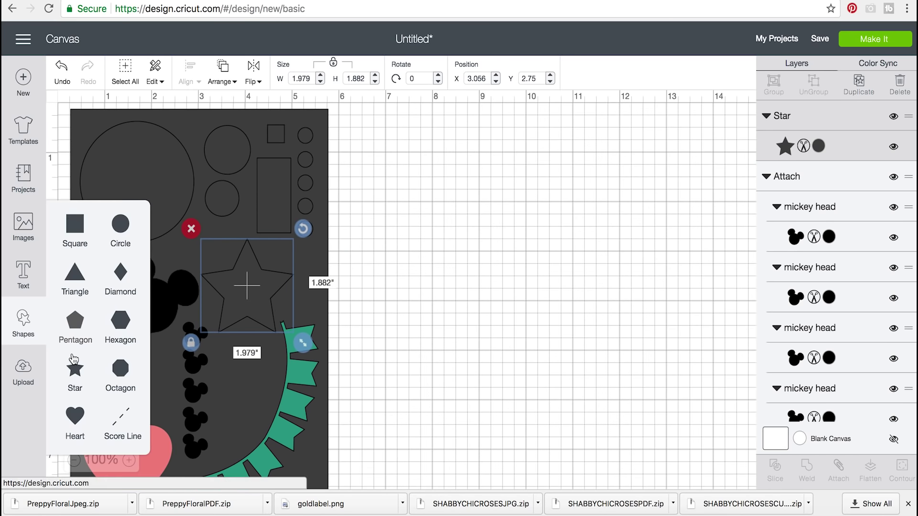
{"action": "left_click", "coordinate": [120, 281]}
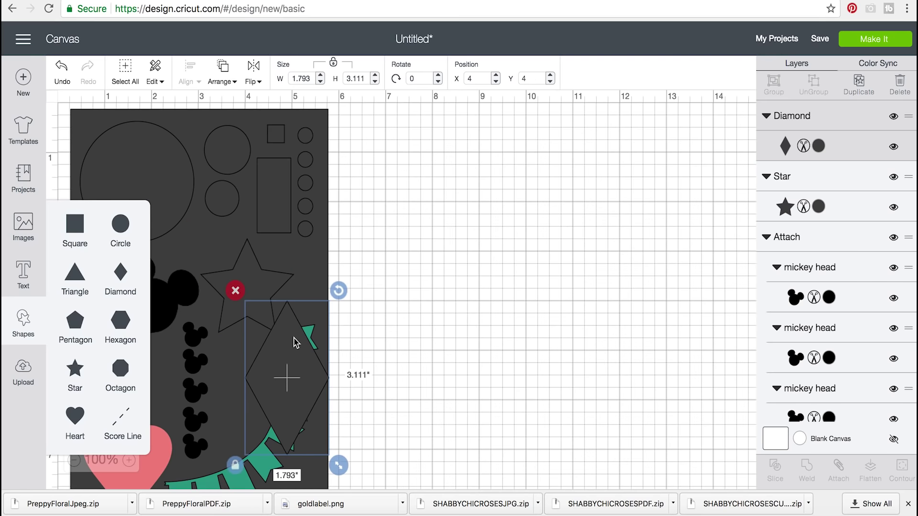
{"action": "left_click_drag", "start_coordinate": [339, 465], "coordinate": [300, 388]}
{"action": "left_click_drag", "start_coordinate": [269, 341], "coordinate": [252, 385]}
Step: Add a 1.191 by 1.549" triangle beside the small hearts
{"action": "left_click", "coordinate": [22, 316]}
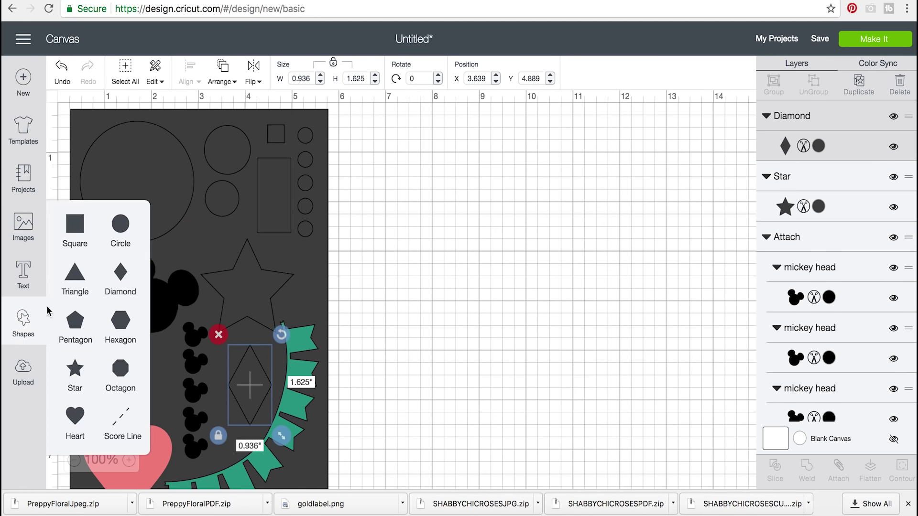
{"action": "left_click", "coordinate": [75, 275]}
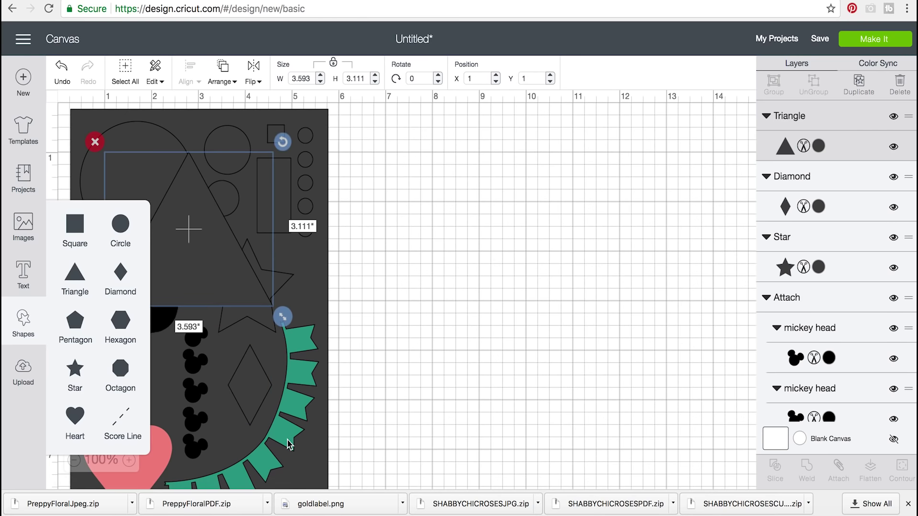
{"action": "left_click_drag", "start_coordinate": [276, 308], "coordinate": [153, 400]}
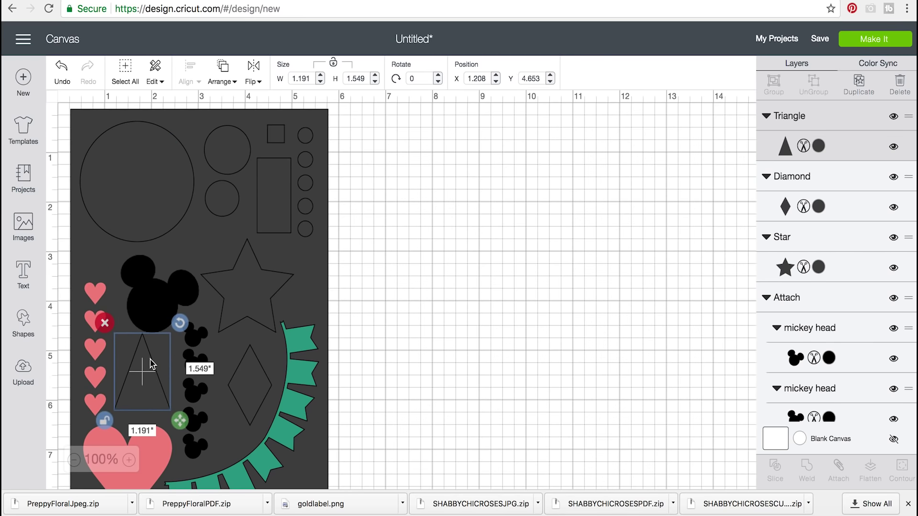
{"action": "left_click_drag", "start_coordinate": [150, 359], "coordinate": [139, 373]}
Step: Zoom out to 75%, select every shape and attach them to the dark board
{"action": "left_click", "coordinate": [361, 327]}
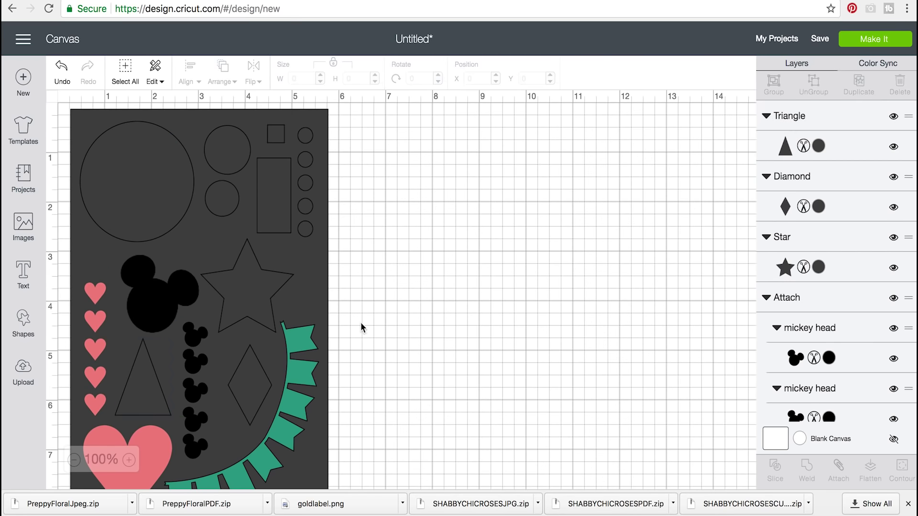
{"action": "left_click", "coordinate": [74, 460]}
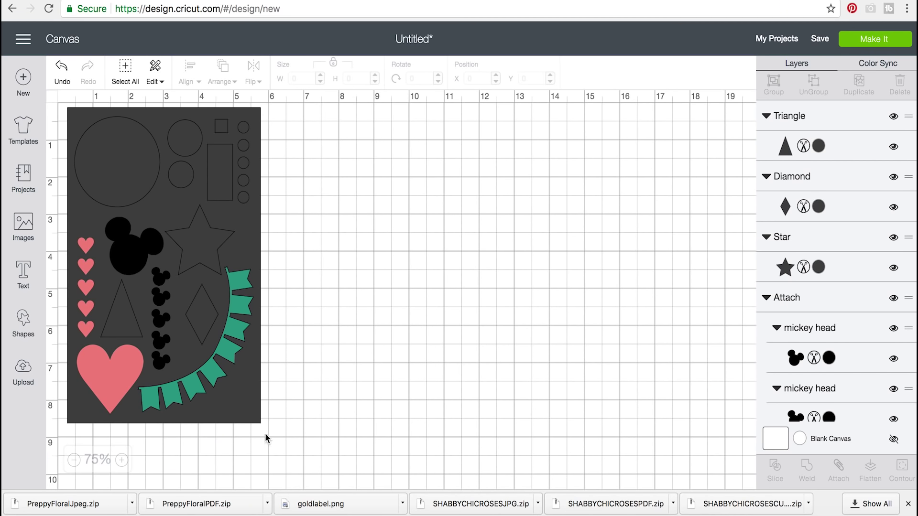
{"action": "left_click_drag", "start_coordinate": [302, 434], "coordinate": [62, 128]}
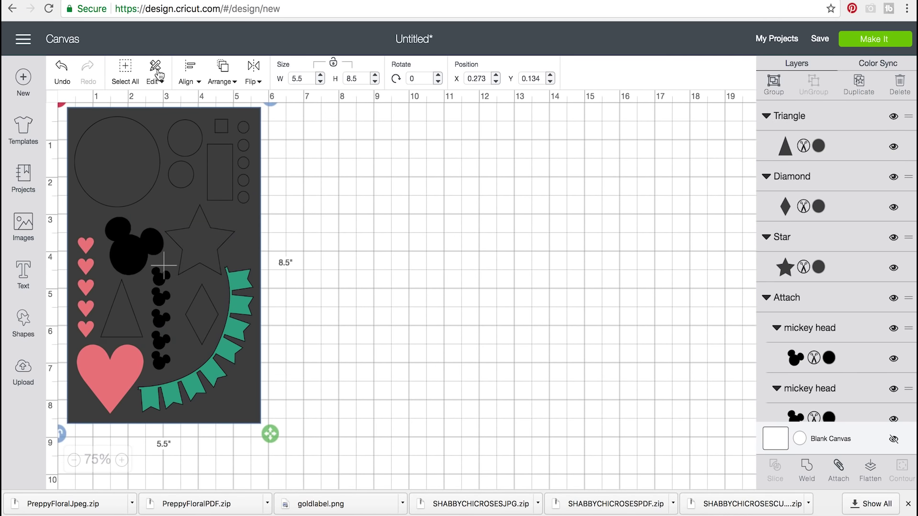
{"action": "left_click", "coordinate": [283, 213]}
{"action": "left_click", "coordinate": [142, 152]}
{"action": "left_click", "coordinate": [135, 82]}
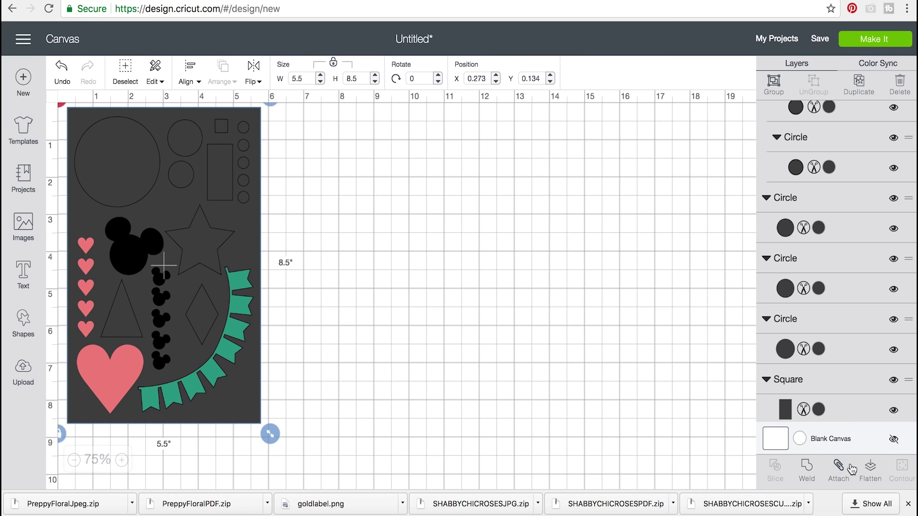
{"action": "left_click", "coordinate": [837, 473]}
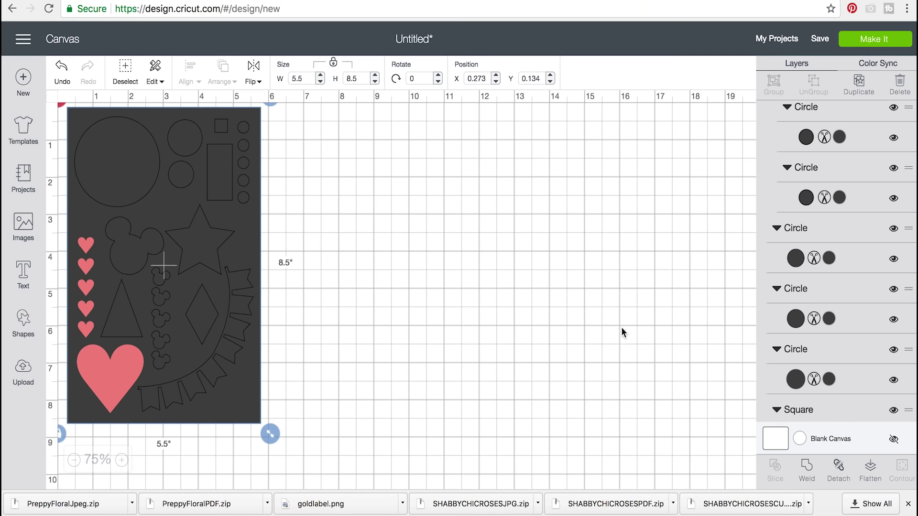
Step: Move the attached stencil right and down to X 2.718, then deselect it
{"action": "left_click", "coordinate": [328, 331]}
{"action": "left_click", "coordinate": [148, 360]}
{"action": "left_click_drag", "start_coordinate": [137, 359], "coordinate": [221, 376]}
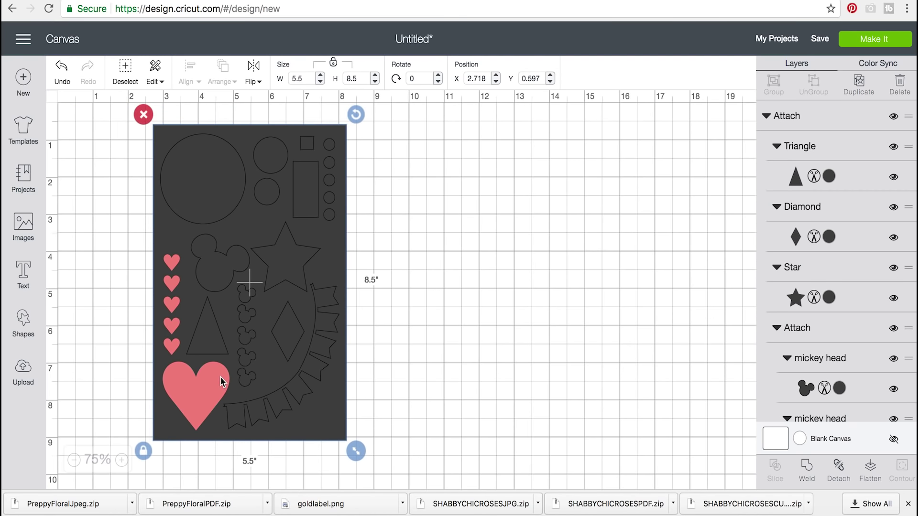
{"action": "left_click", "coordinate": [414, 329]}
{"action": "left_click", "coordinate": [180, 196]}
{"action": "left_click", "coordinate": [792, 466]}
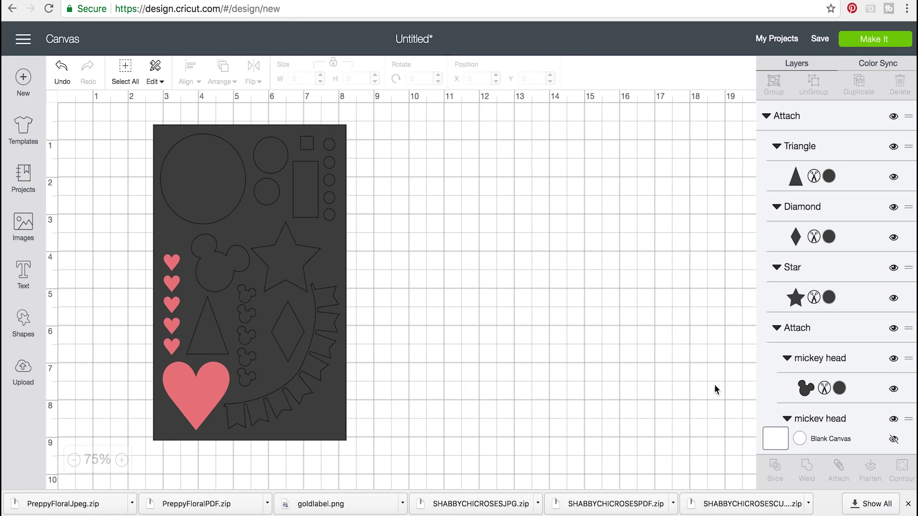
{"action": "scroll", "coordinate": [812, 287], "scroll_direction": "down", "scroll_amount": 10}
{"action": "scroll", "coordinate": [813, 359], "scroll_direction": "up", "scroll_amount": 1}
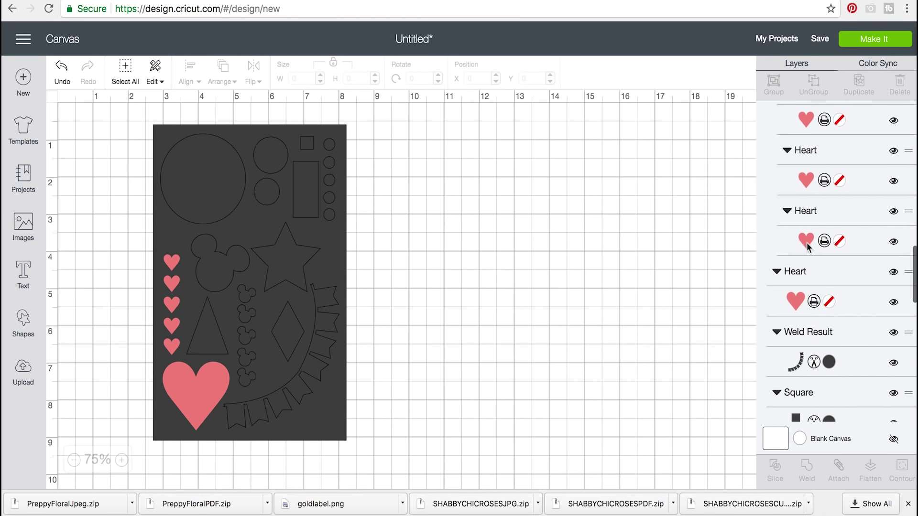
{"action": "scroll", "coordinate": [817, 249], "scroll_direction": "up", "scroll_amount": 2}
Step: Switch the big heart and the lower three small hearts from print to Cut
{"action": "left_click", "coordinate": [813, 327]}
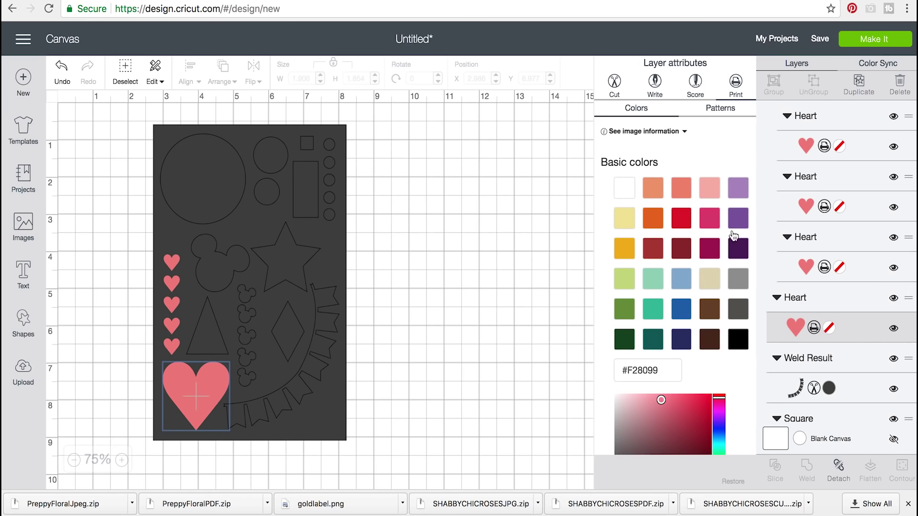
{"action": "left_click", "coordinate": [614, 83]}
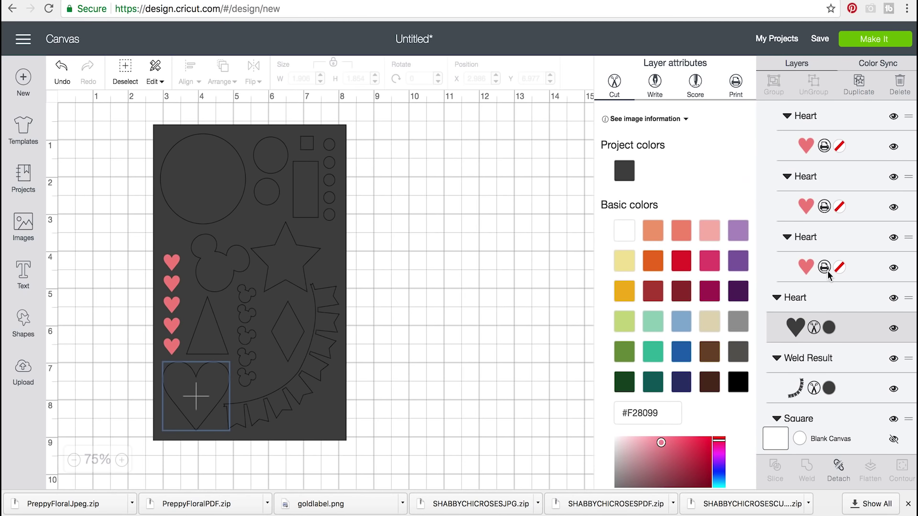
{"action": "left_click", "coordinate": [823, 268]}
{"action": "left_click", "coordinate": [615, 86]}
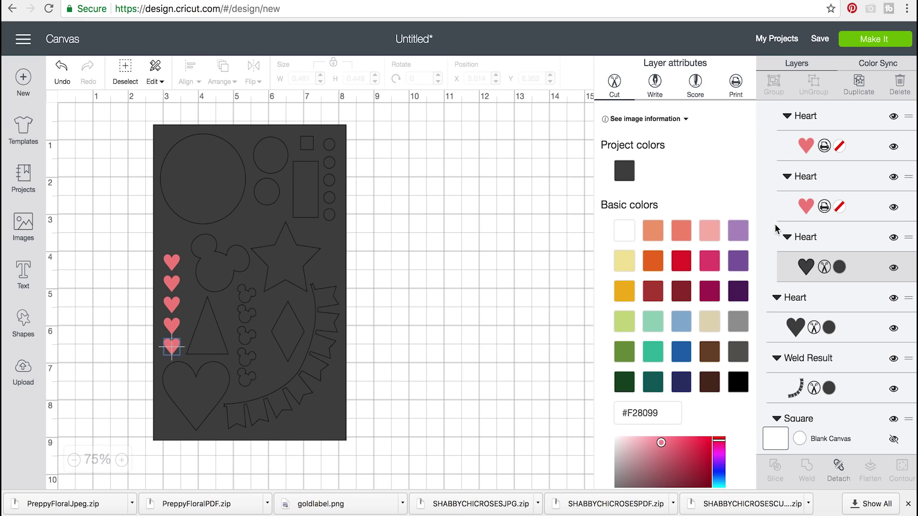
{"action": "left_click", "coordinate": [821, 207]}
{"action": "left_click", "coordinate": [618, 85]}
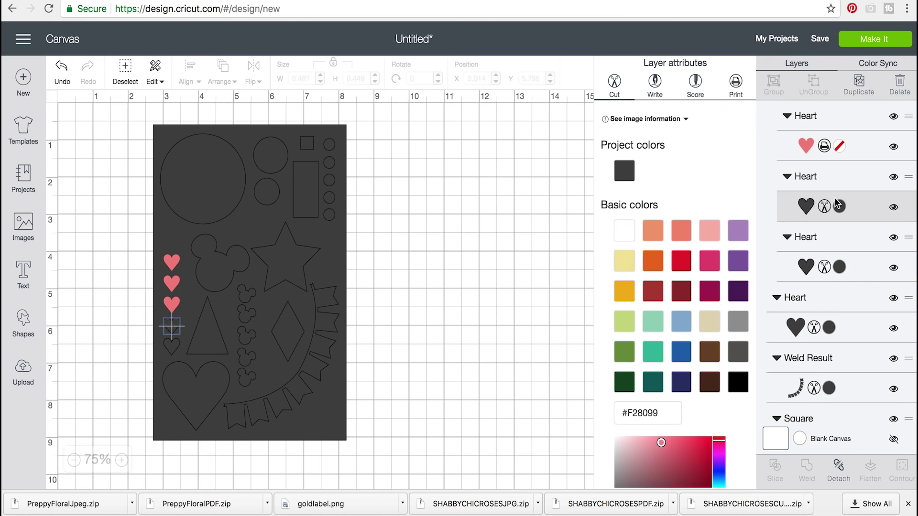
{"action": "left_click", "coordinate": [823, 148]}
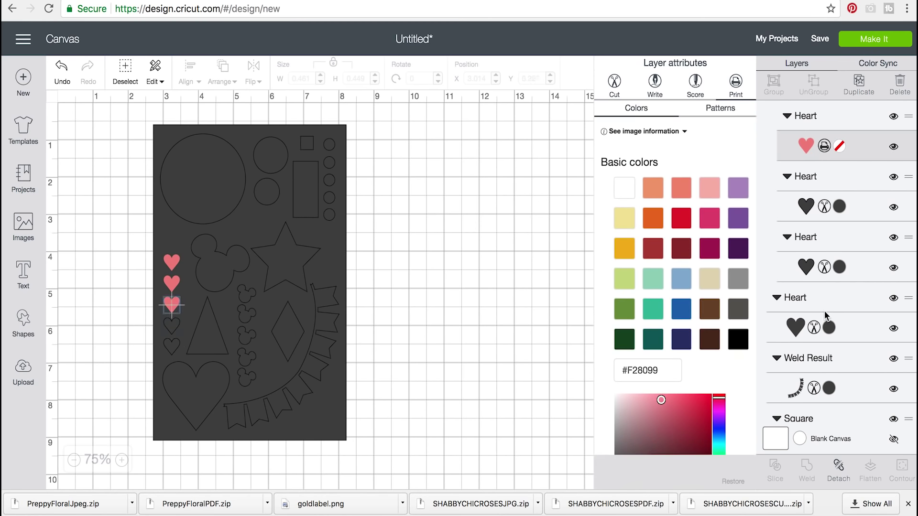
{"action": "left_click", "coordinate": [615, 82]}
Step: Set the top two small hearts to Cut and open the Make It mat preview
{"action": "scroll", "coordinate": [823, 219], "scroll_direction": "up", "scroll_amount": 2}
{"action": "left_click", "coordinate": [824, 170]}
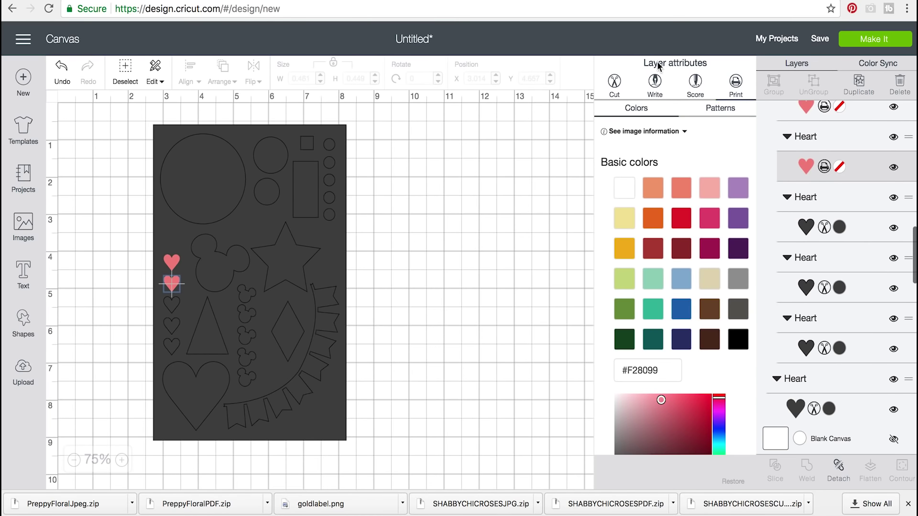
{"action": "left_click", "coordinate": [615, 82]}
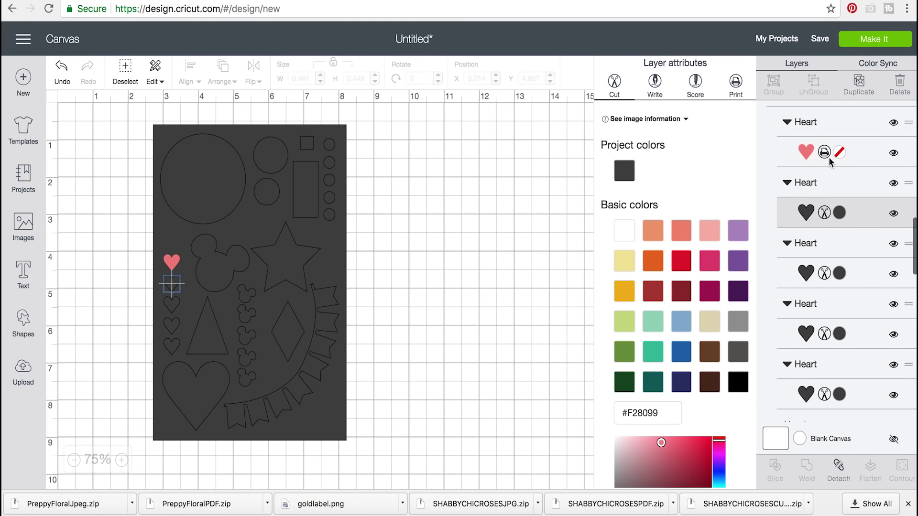
{"action": "left_click", "coordinate": [820, 153]}
{"action": "left_click", "coordinate": [616, 82]}
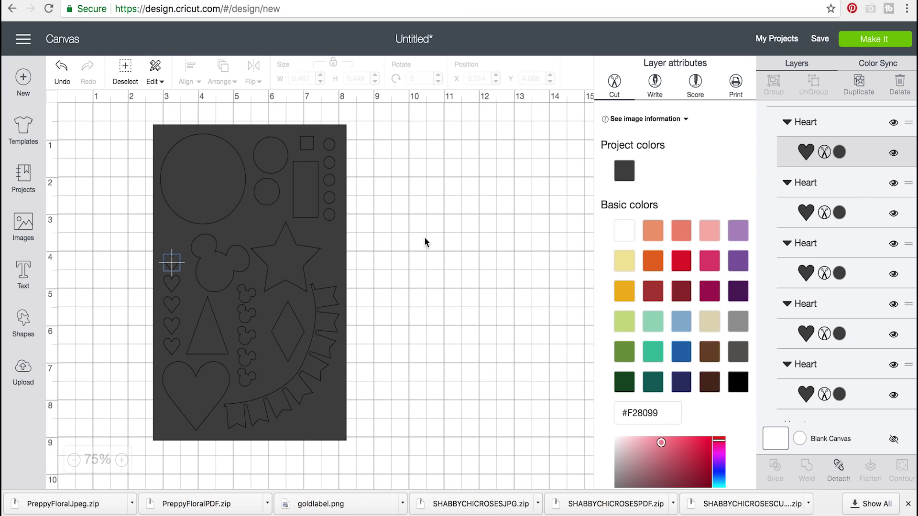
{"action": "left_click", "coordinate": [377, 247]}
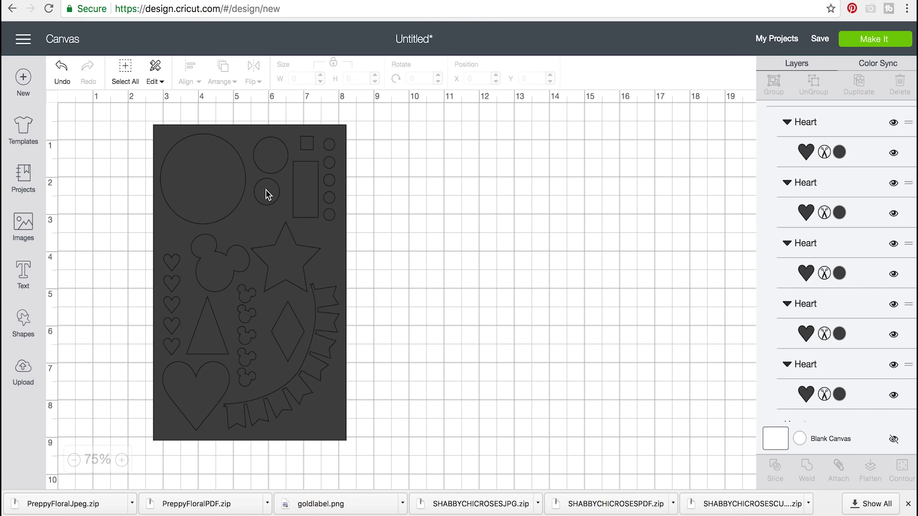
{"action": "left_click", "coordinate": [861, 42]}
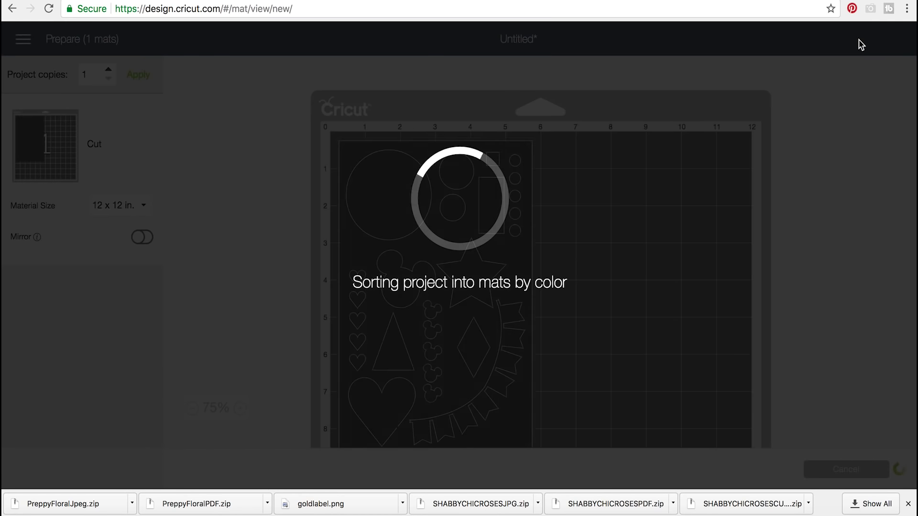
{"action": "scroll", "coordinate": [555, 338], "scroll_direction": "down", "scroll_amount": 3}
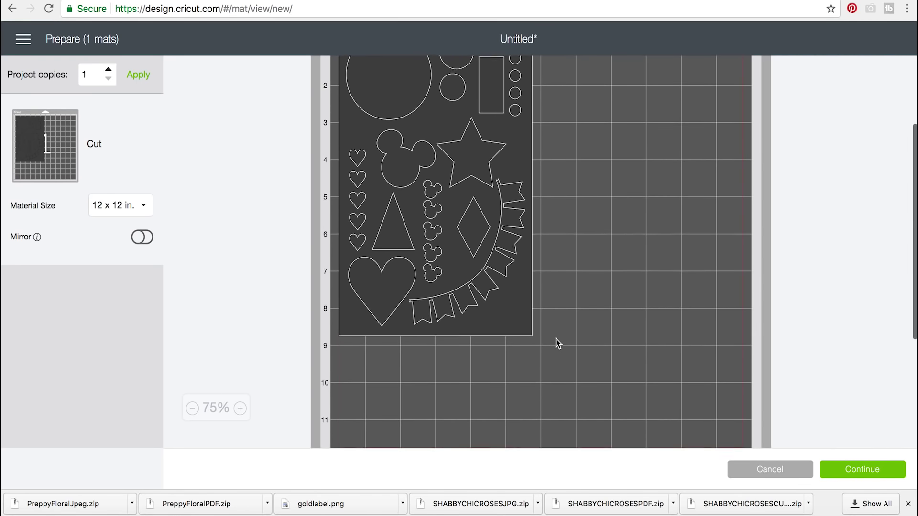
{"action": "scroll", "coordinate": [556, 337], "scroll_direction": "up", "scroll_amount": 2}
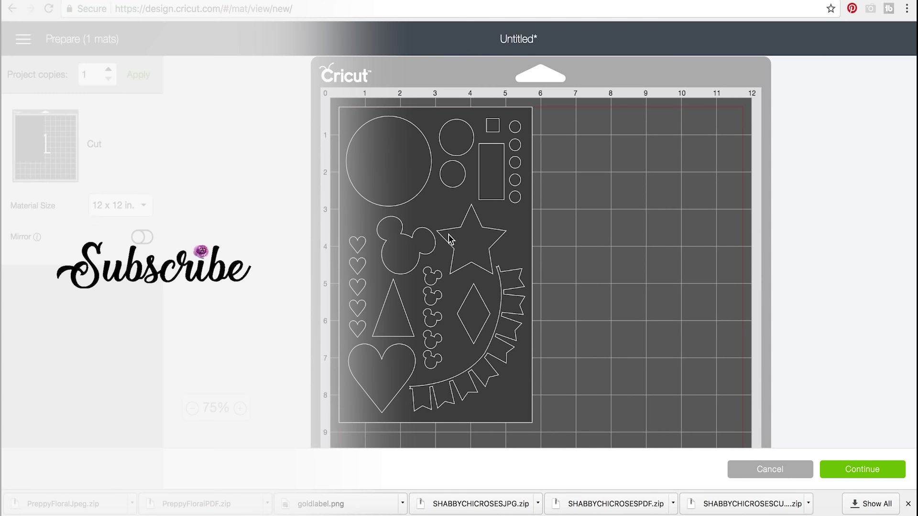
{"action": "scroll", "coordinate": [451, 242], "scroll_direction": "up", "scroll_amount": 1}
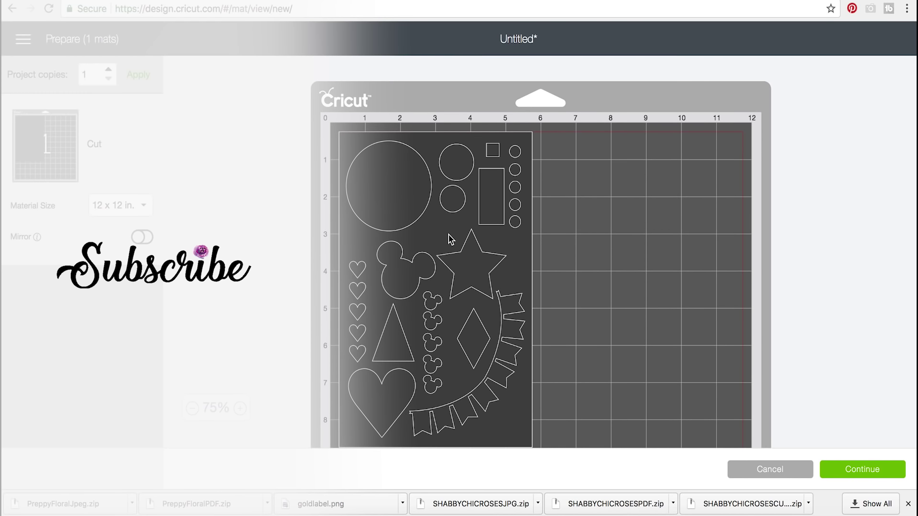
{"action": "scroll", "coordinate": [449, 280], "scroll_direction": "down", "scroll_amount": 2}
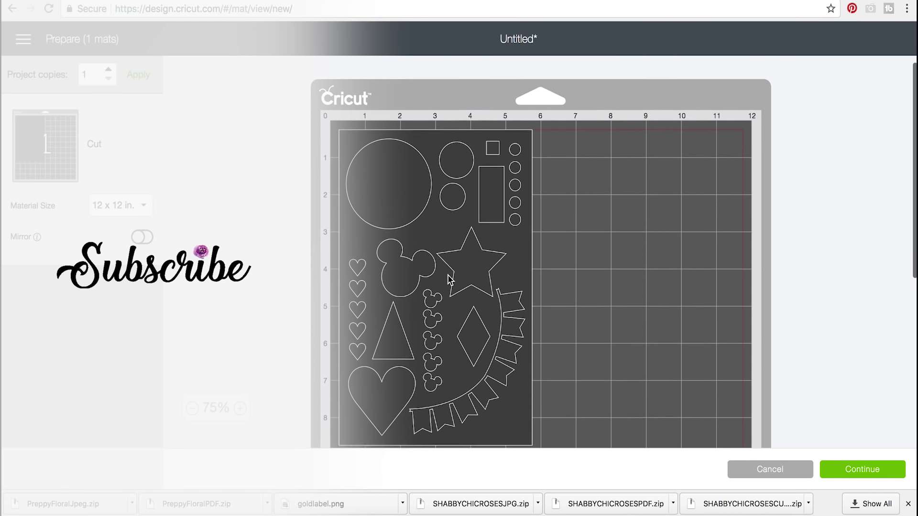
{"action": "scroll", "coordinate": [452, 280], "scroll_direction": "up", "scroll_amount": 1}
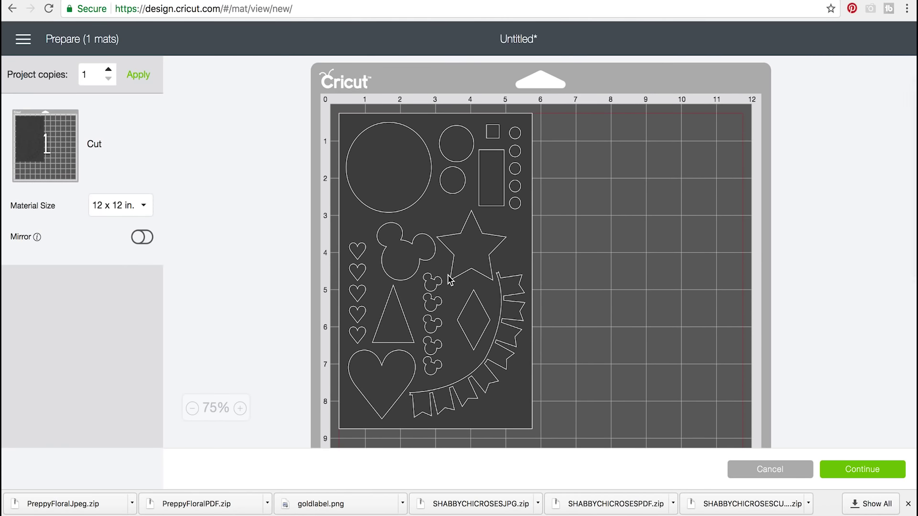